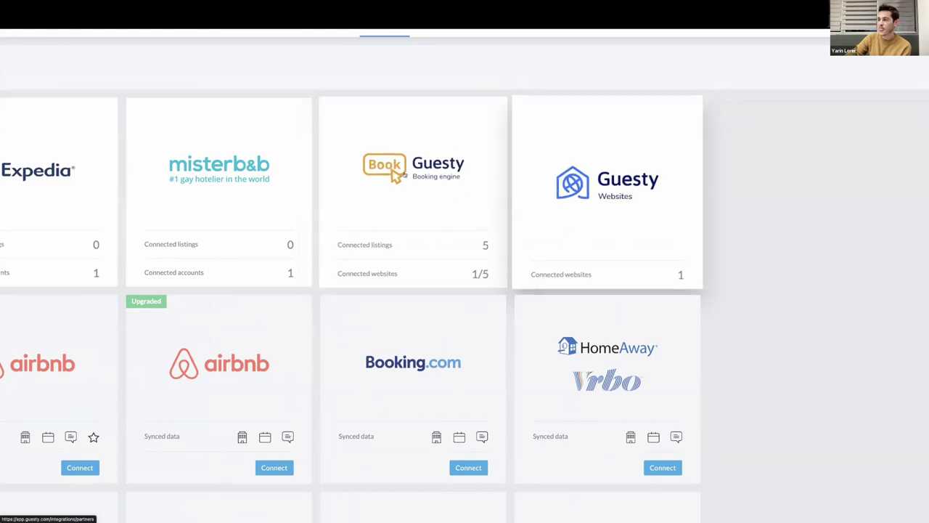
- View the Guesty Websites dashboard and examine the Holidays and events rule's blocked-day restrictions in My rate strategy under Revenue Management
click(602, 187)
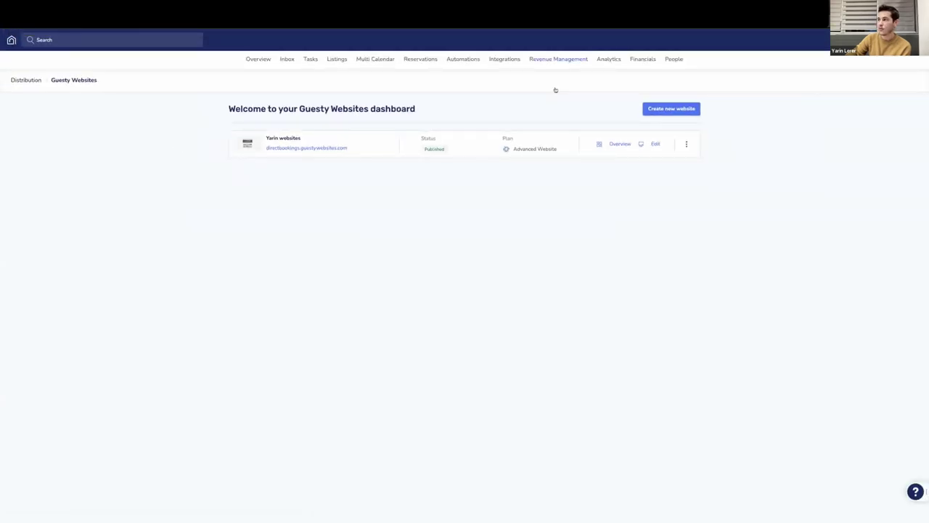
click(545, 60)
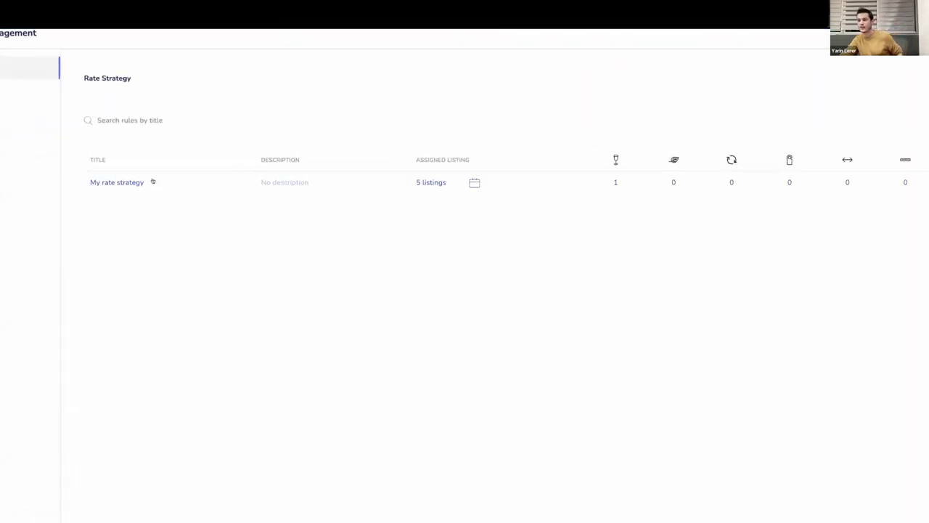
click(163, 185)
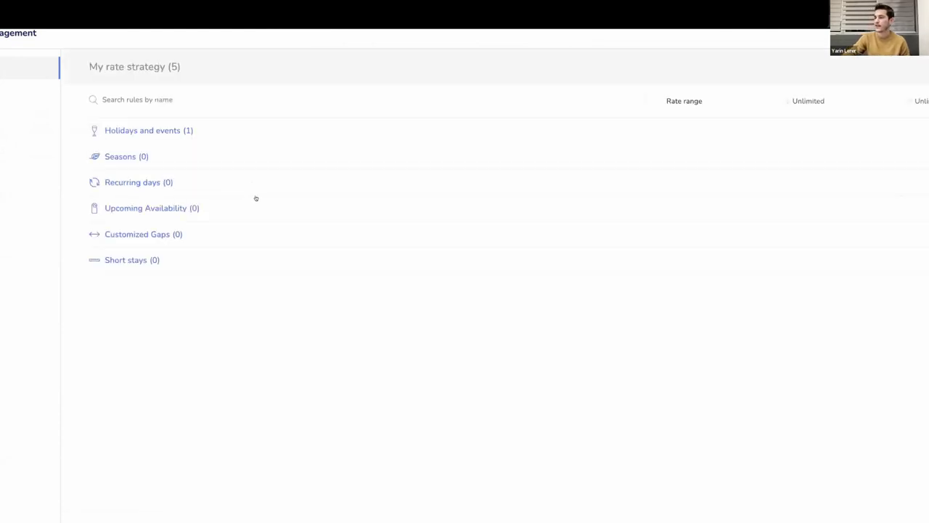
click(198, 142)
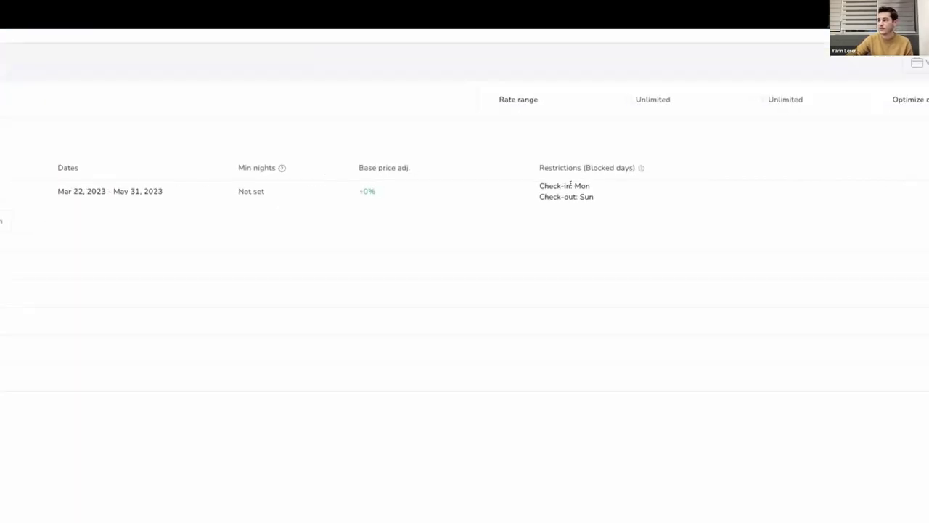
drag(540, 186, 574, 187)
click(578, 187)
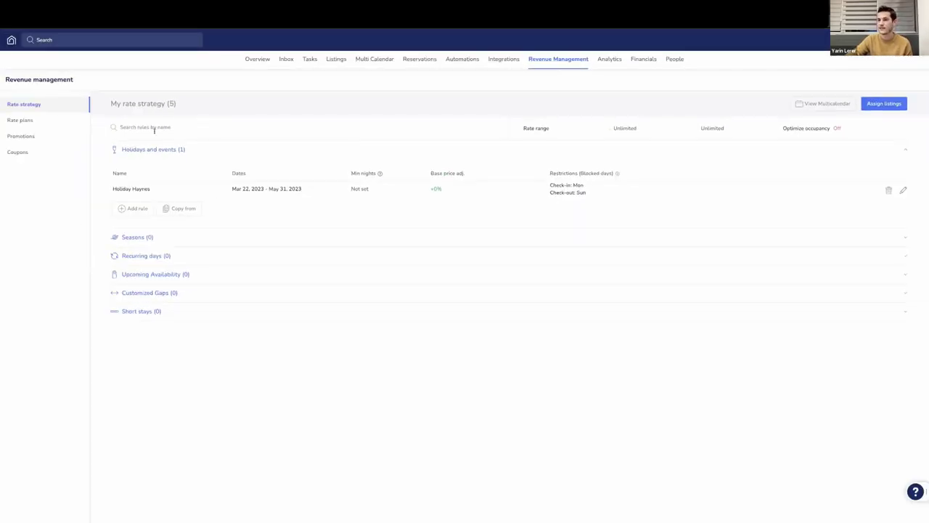
- Review the Expedia, Standard rate and Bed and Breakfast rate plans, including the meals and price adjustment of the Bed and Breakfast plan
click(60, 120)
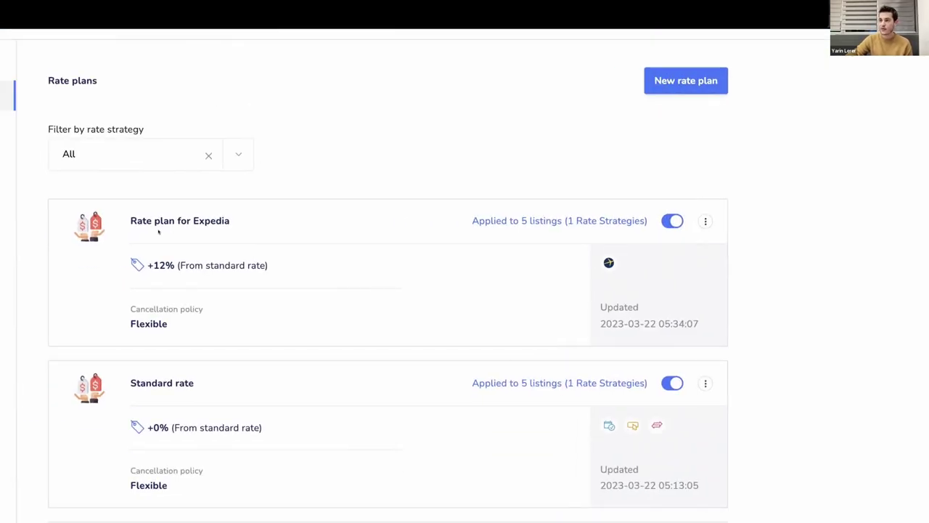
scroll(597, 218, down, 1)
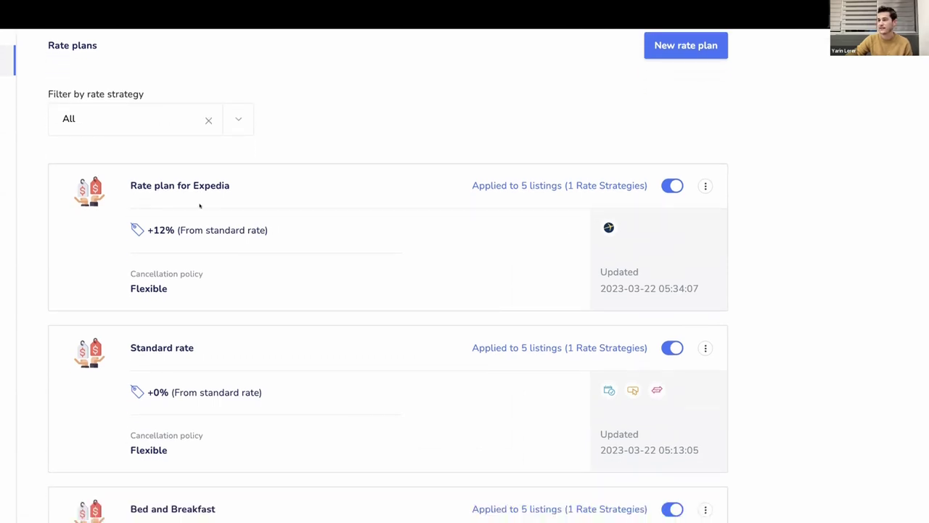
drag(142, 185, 221, 186)
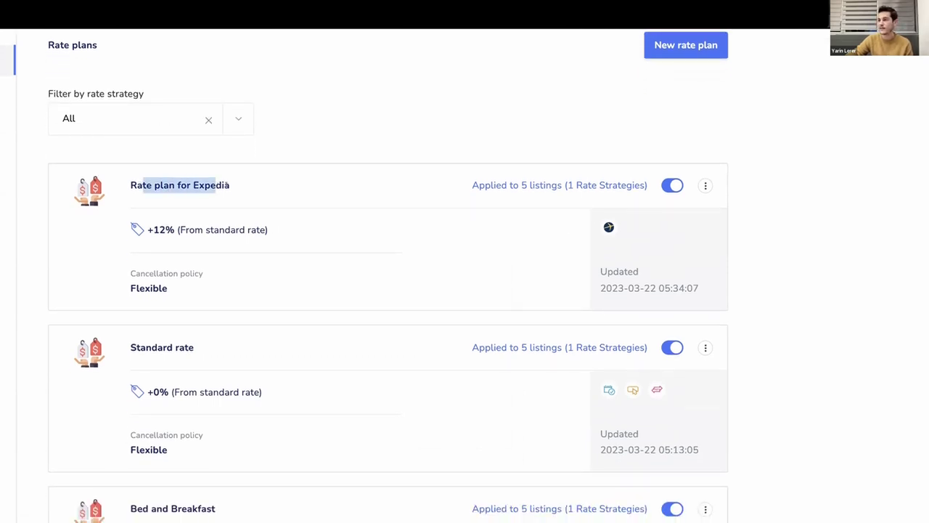
click(220, 187)
scroll(185, 267, down, 5)
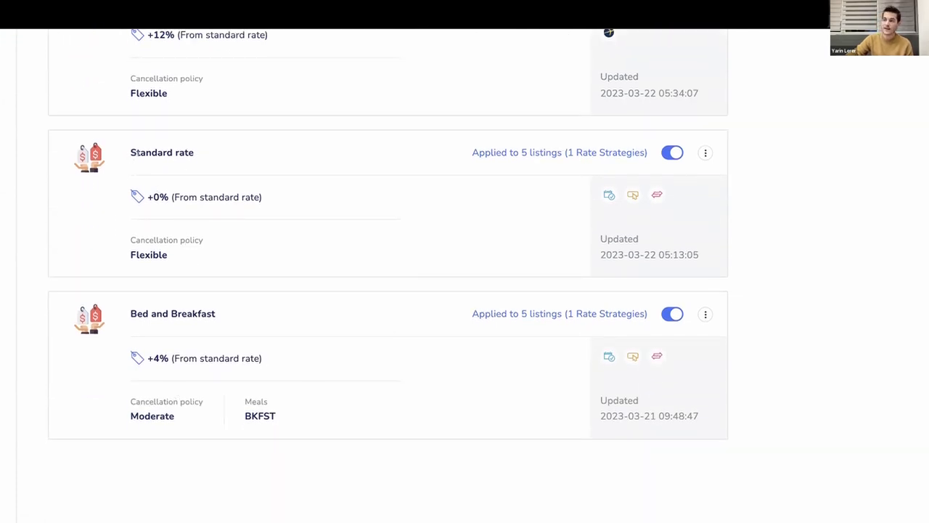
drag(135, 154, 194, 154)
drag(135, 313, 199, 313)
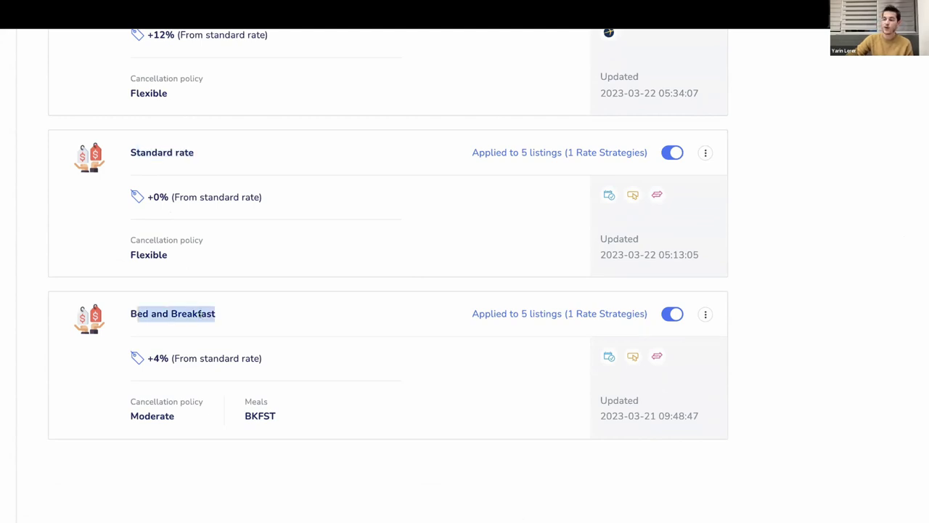
drag(264, 416, 244, 417)
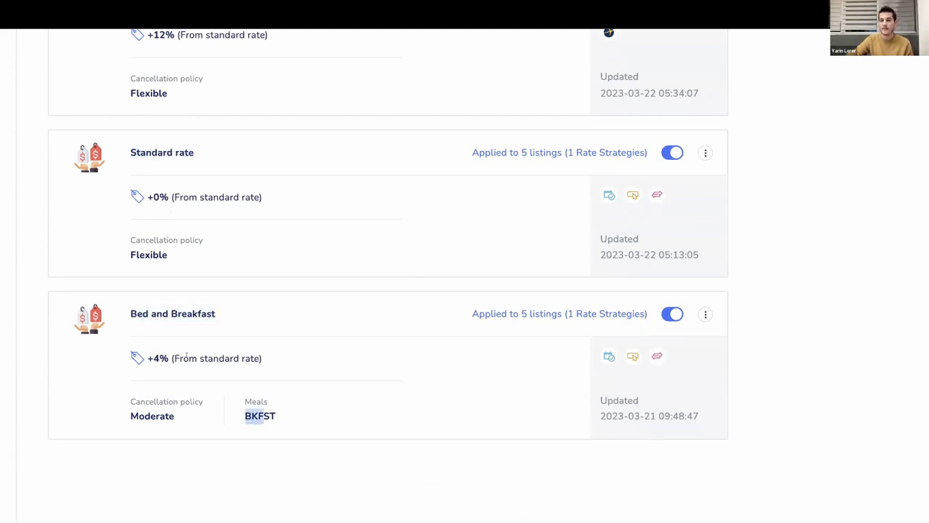
drag(159, 358, 149, 357)
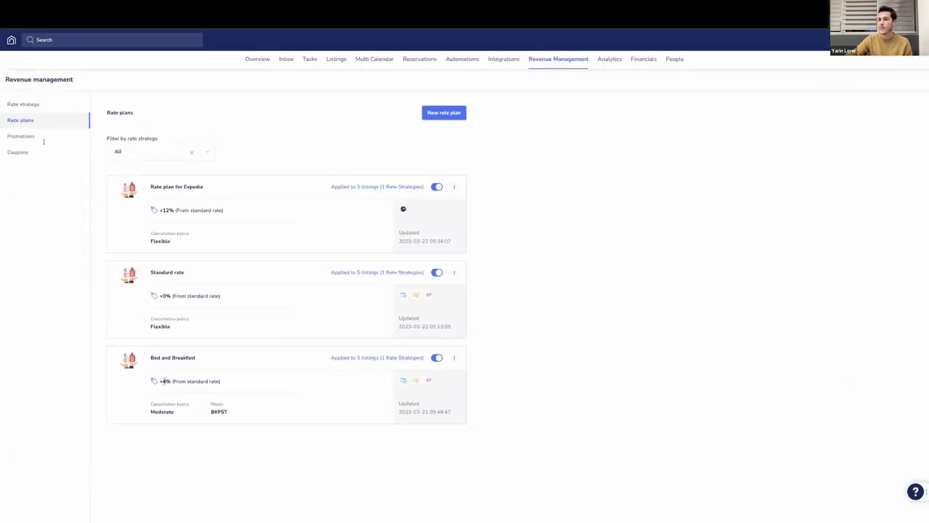
- Review the existing promotions and the BOOK DIRECT coupon's name, code and discount
click(36, 137)
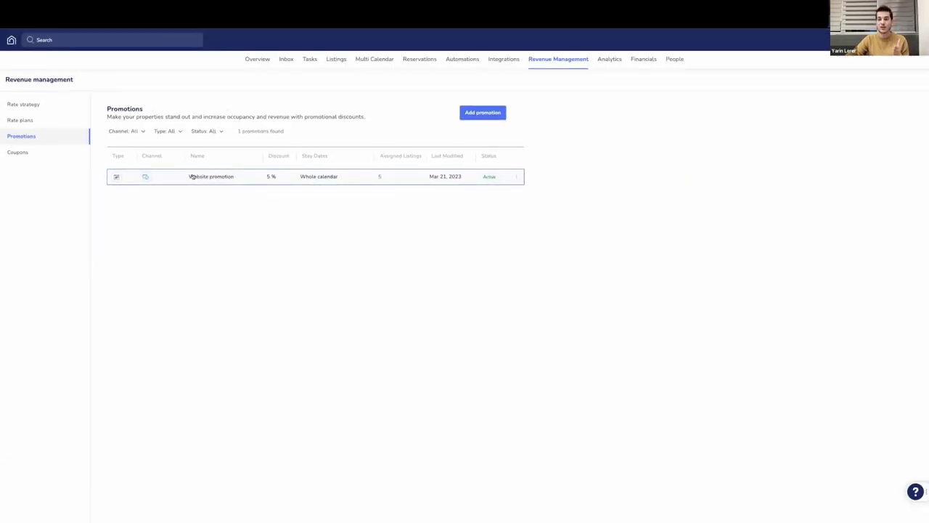
click(34, 153)
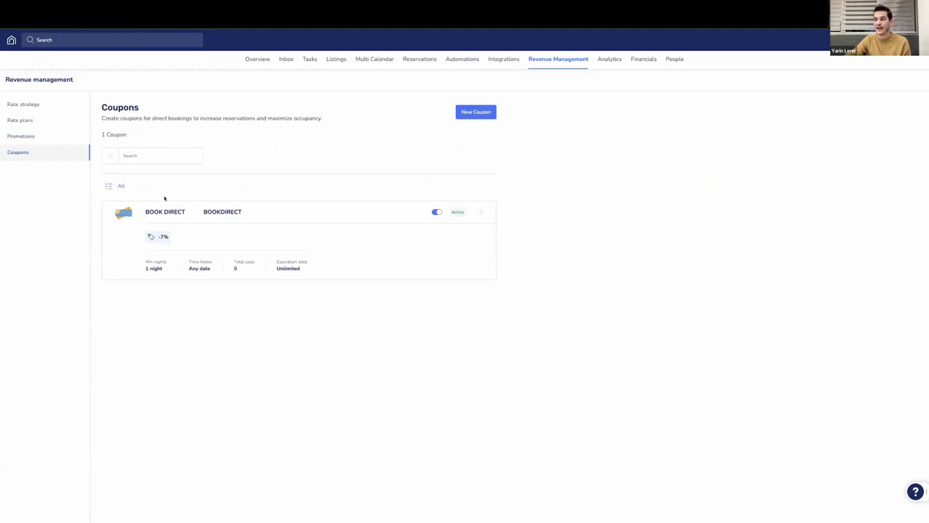
drag(153, 211, 199, 211)
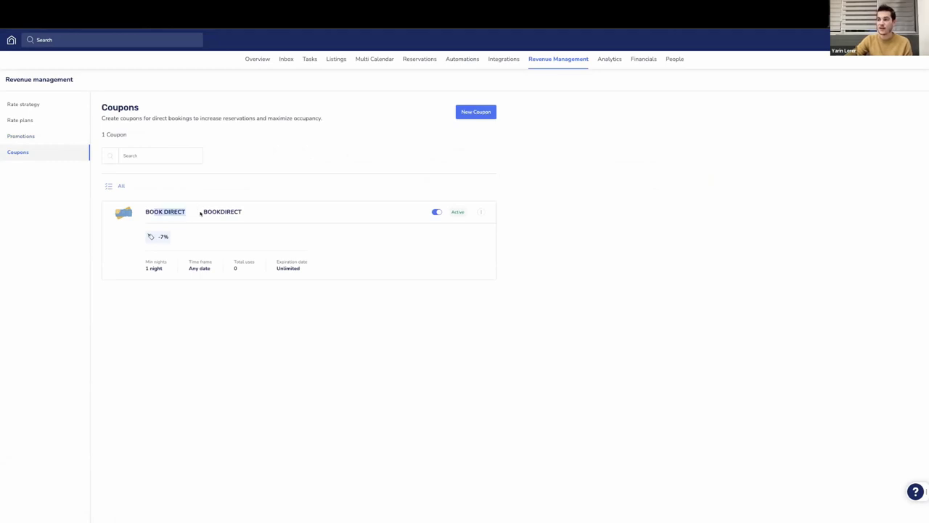
click(219, 210)
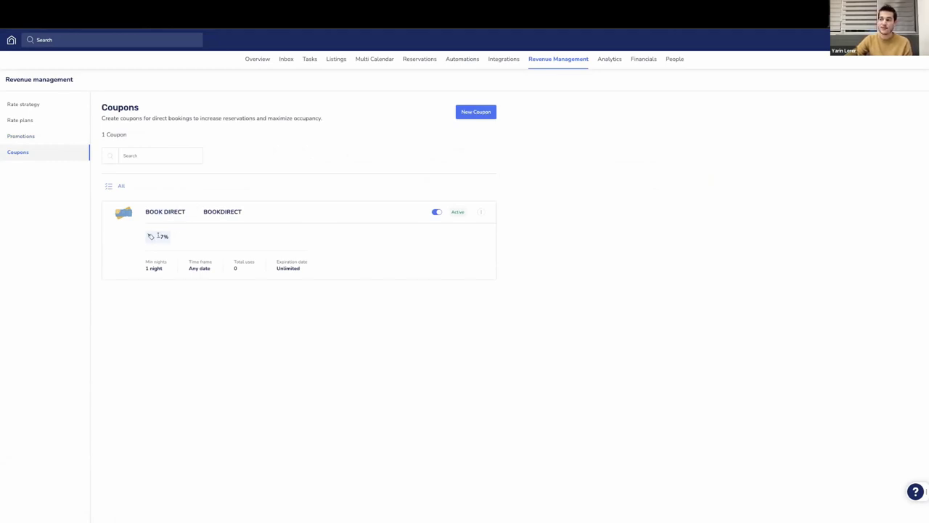
drag(155, 236, 175, 220)
double_click(230, 209)
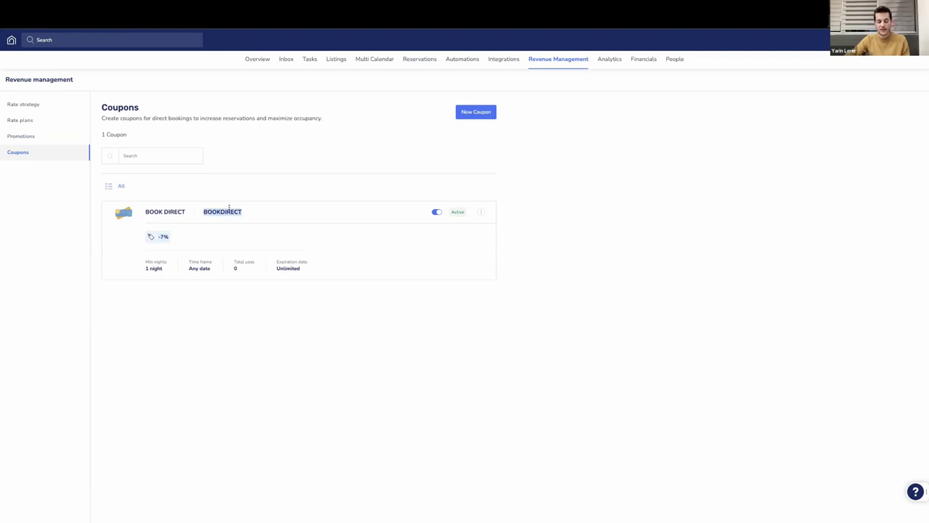
click(229, 208)
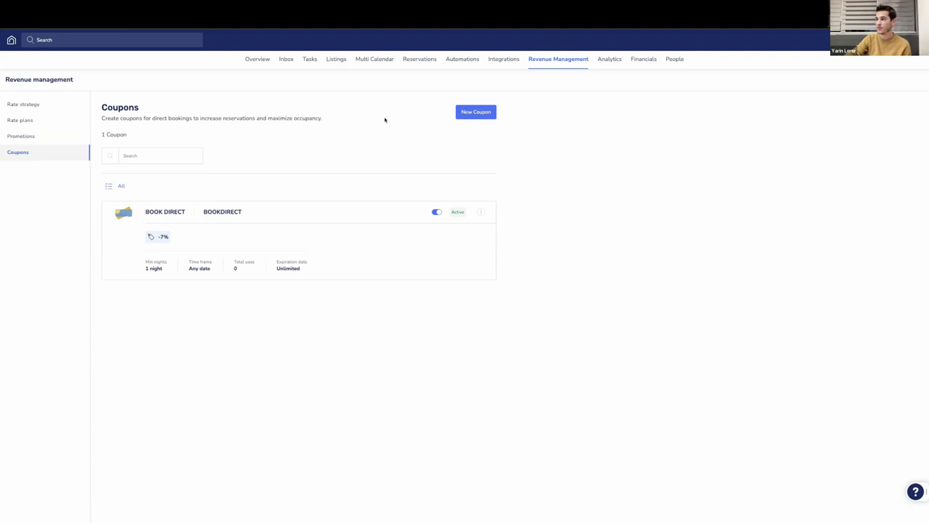
- Go to Integrations, switch to the published direct bookings website and dismiss its newsletter sign-up popup
click(501, 59)
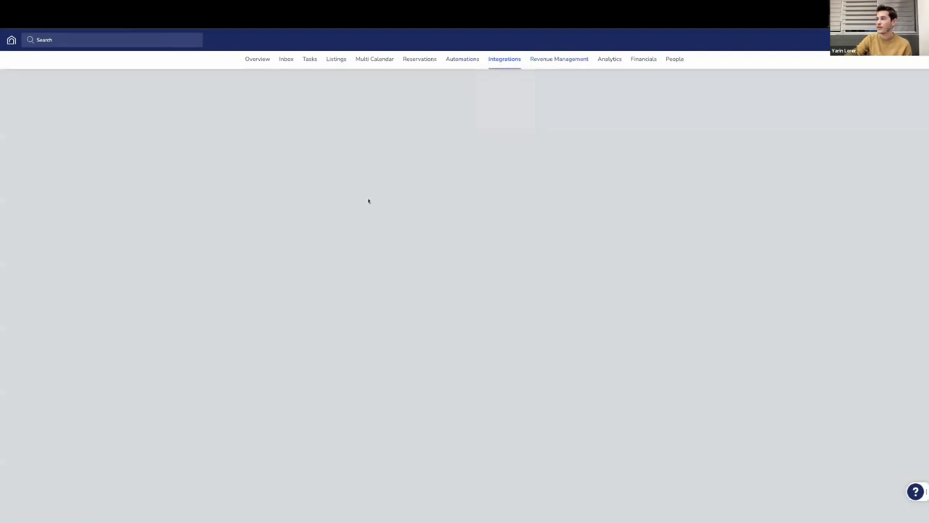
key(ctrl+Right)
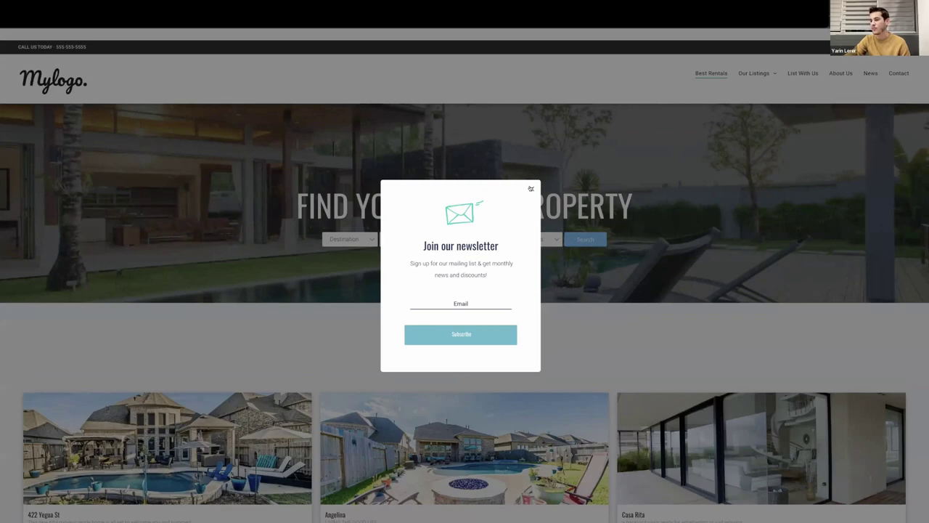
click(531, 189)
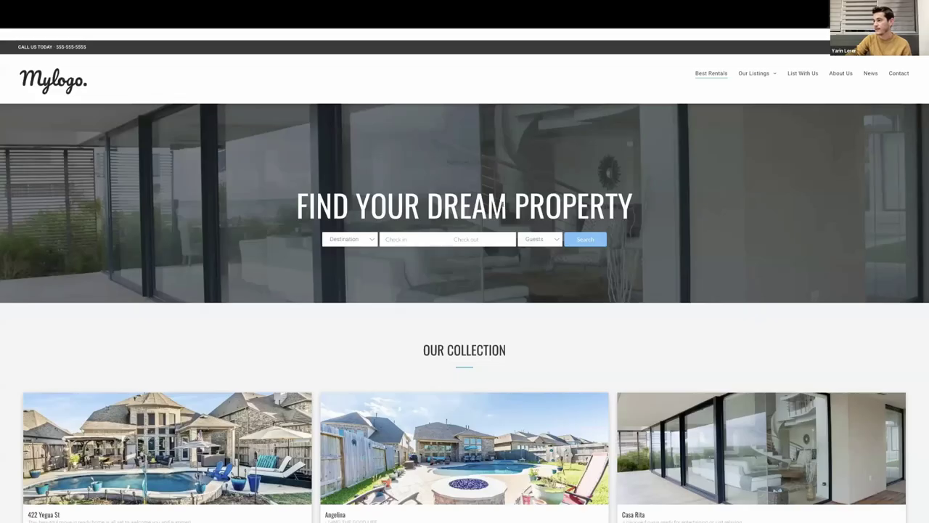
- Examine the website home page's property search banner and the listings in the Our Collection section
scroll(447, 160, down, 3)
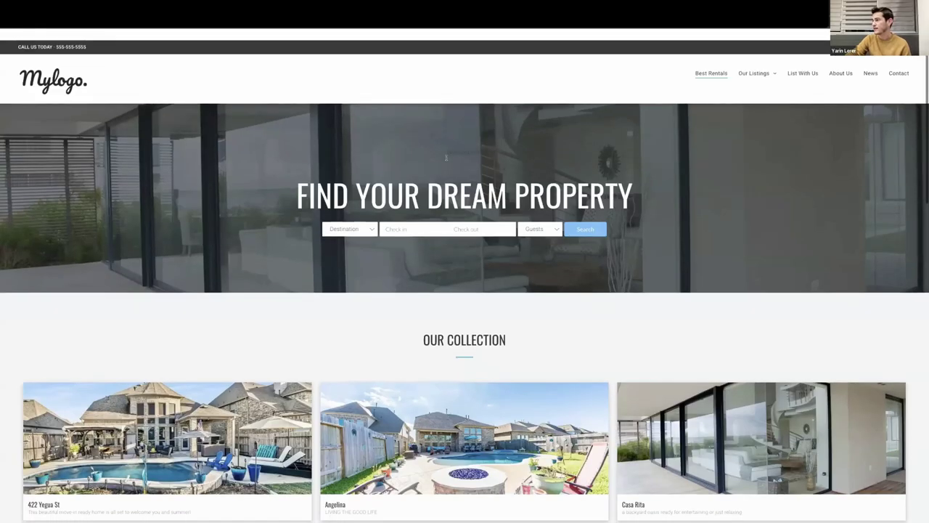
scroll(411, 272, up, 3)
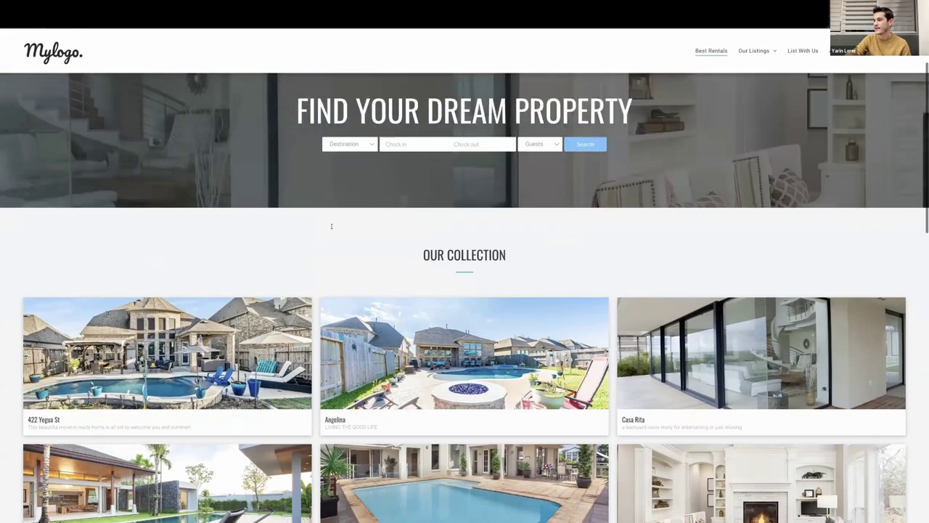
scroll(411, 273, down, 3)
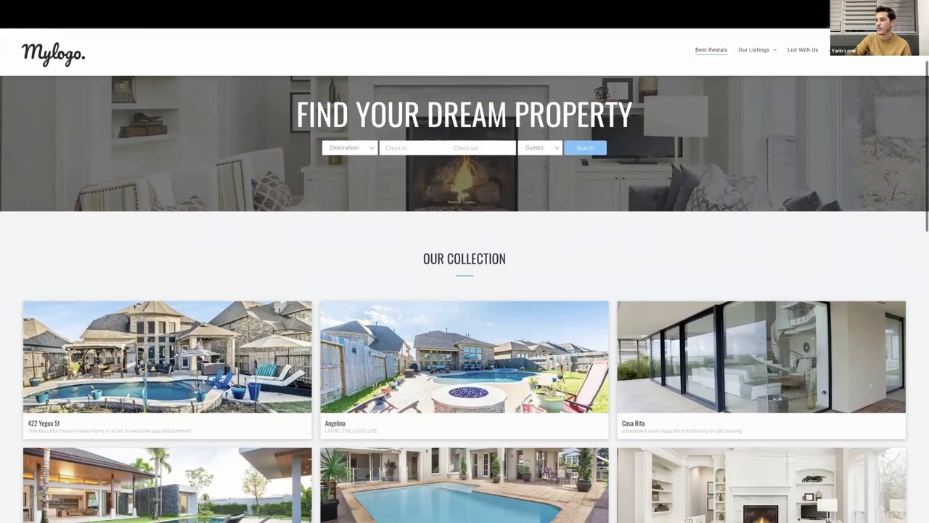
scroll(524, 347, down, 2)
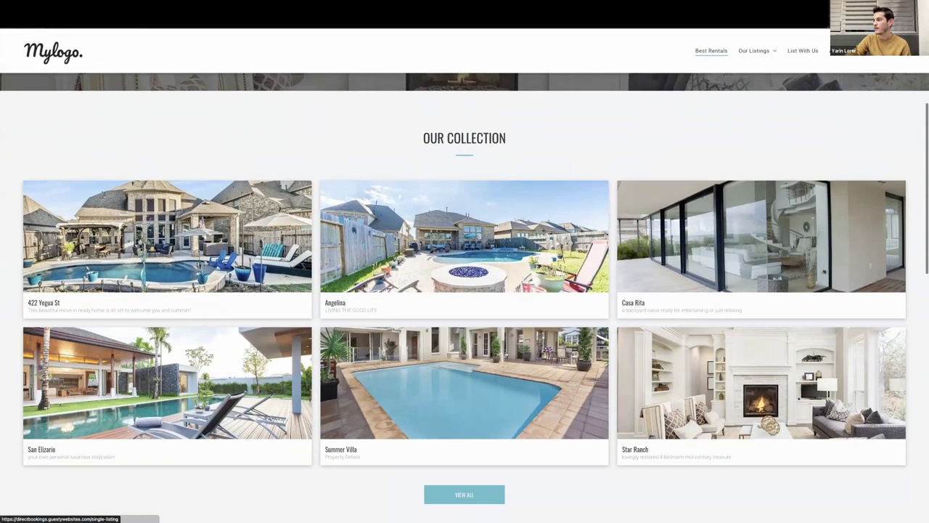
scroll(525, 156, down, 2)
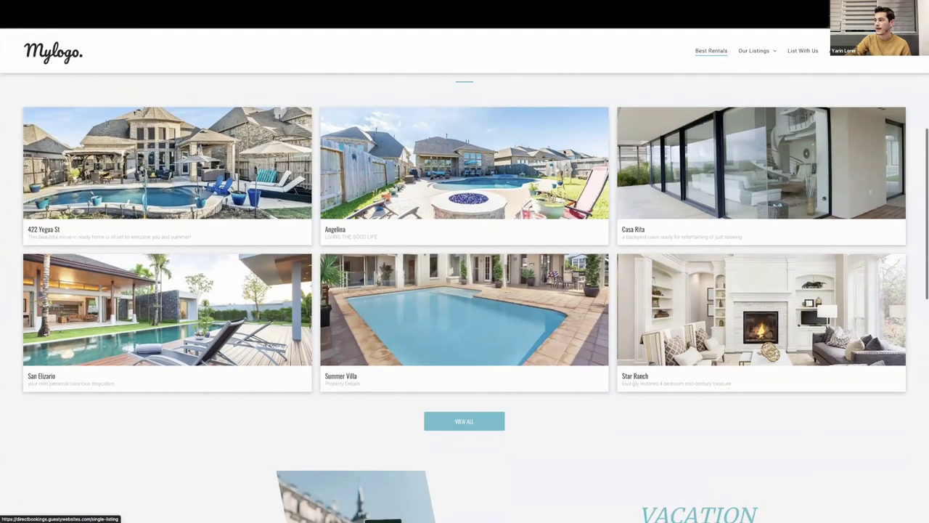
scroll(390, 152, up, 3)
scroll(465, 280, up, 2)
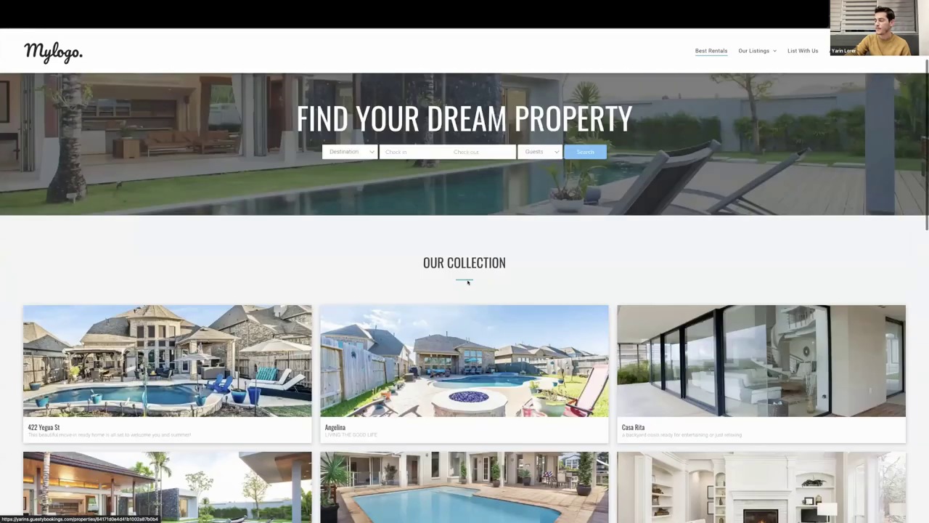
- Inspect the coupon code in the home page's Vacation offer and the statistics and client testimonials below it
scroll(467, 282, down, 10)
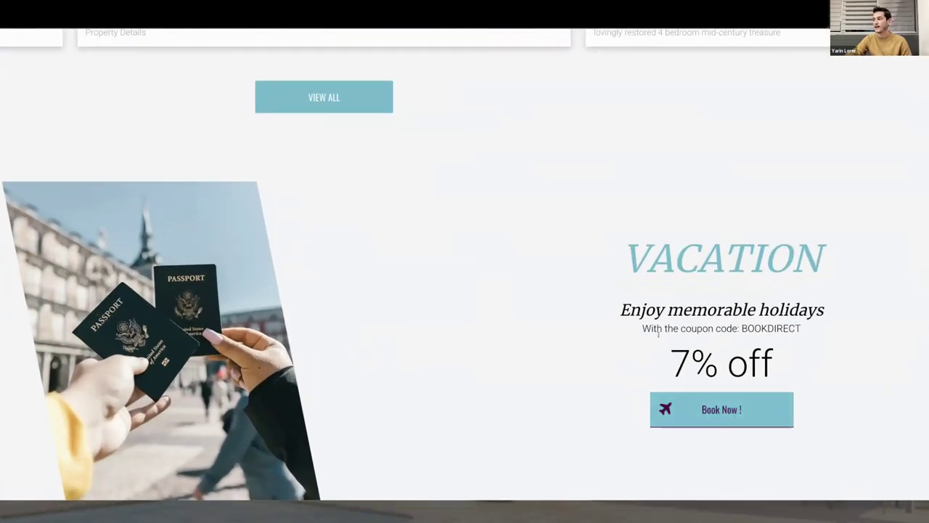
double_click(757, 328)
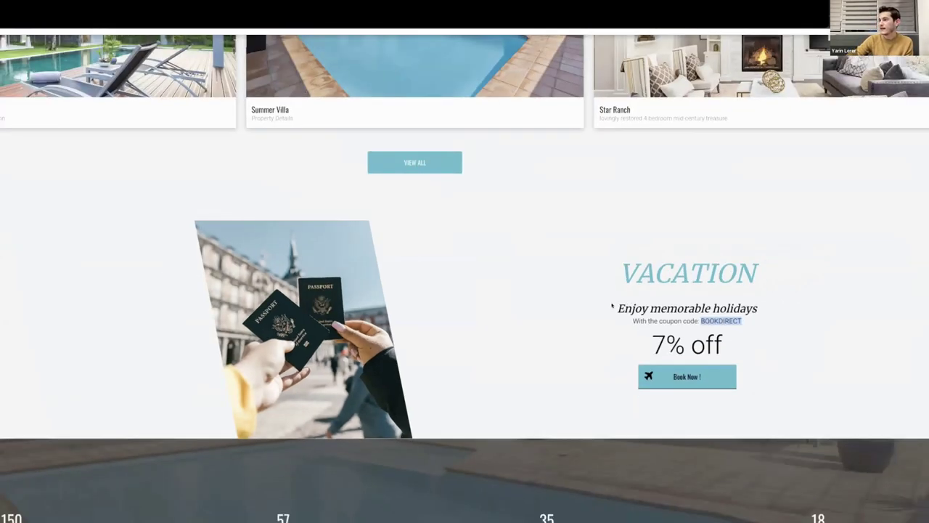
scroll(495, 261, down, 3)
scroll(533, 279, down, 3)
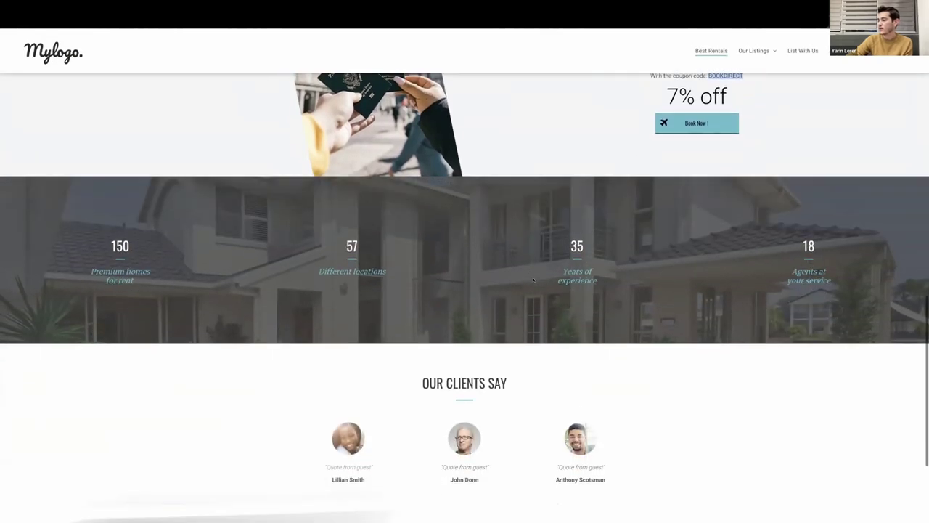
- Open the website's News page and browse its articles
scroll(533, 279, up, 15)
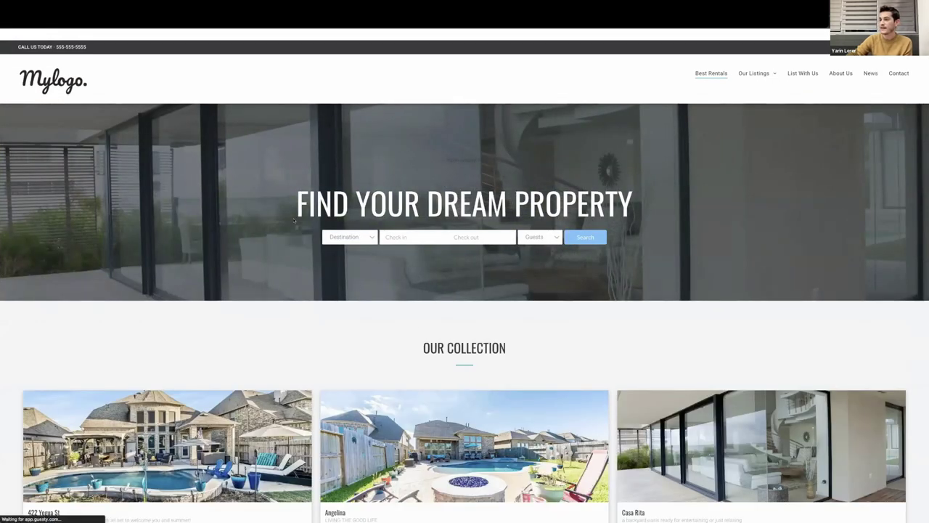
scroll(405, 396, down, 1)
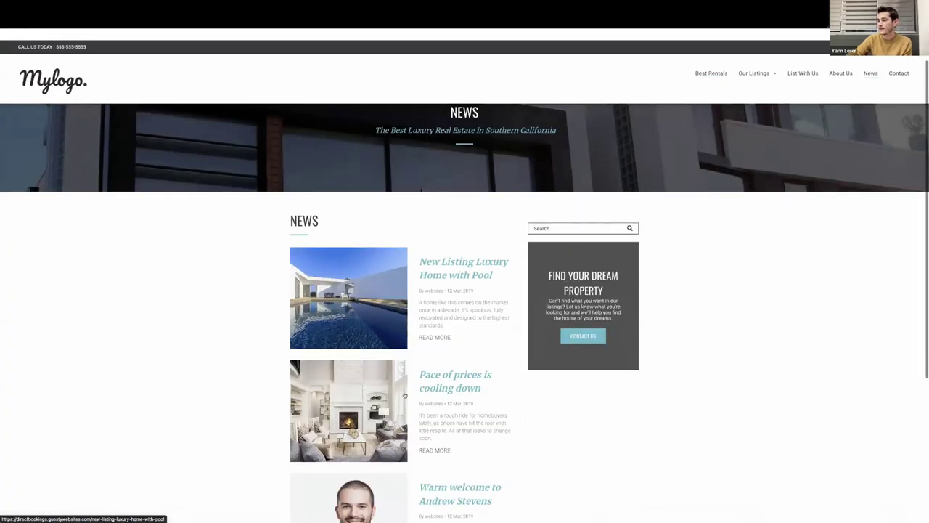
scroll(404, 396, down, 2)
scroll(359, 340, up, 3)
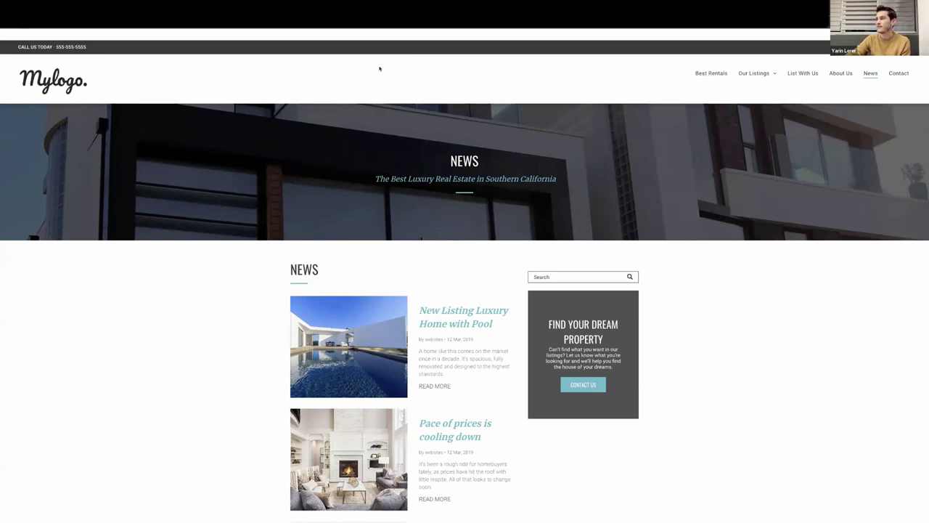
- Return to the website's Best Rentals page and show the available site languages
click(711, 73)
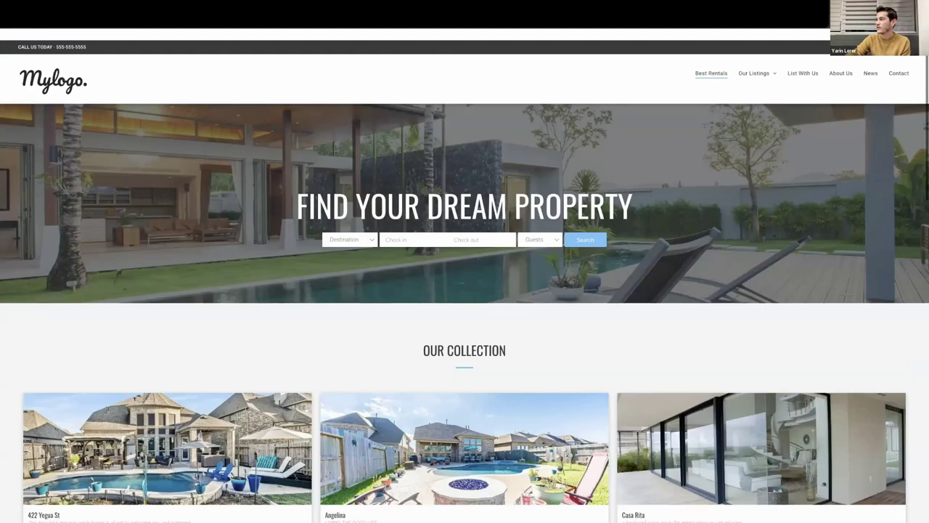
mouse_move(897, 46)
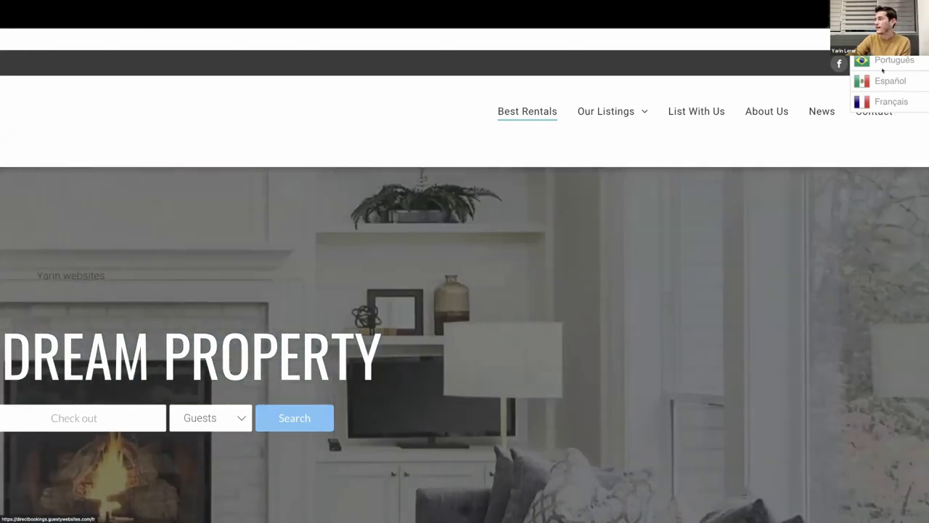
- View the website in French and switch it back to English
click(883, 101)
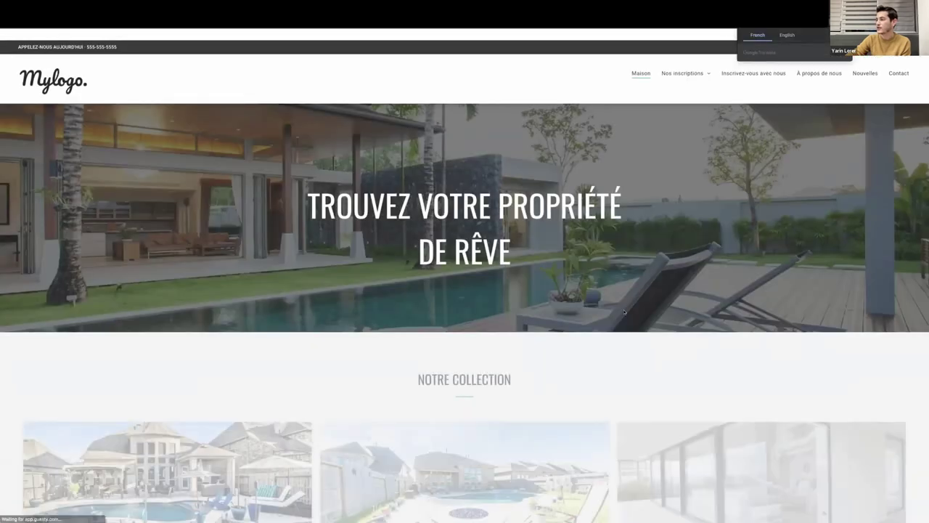
scroll(625, 312, down, 5)
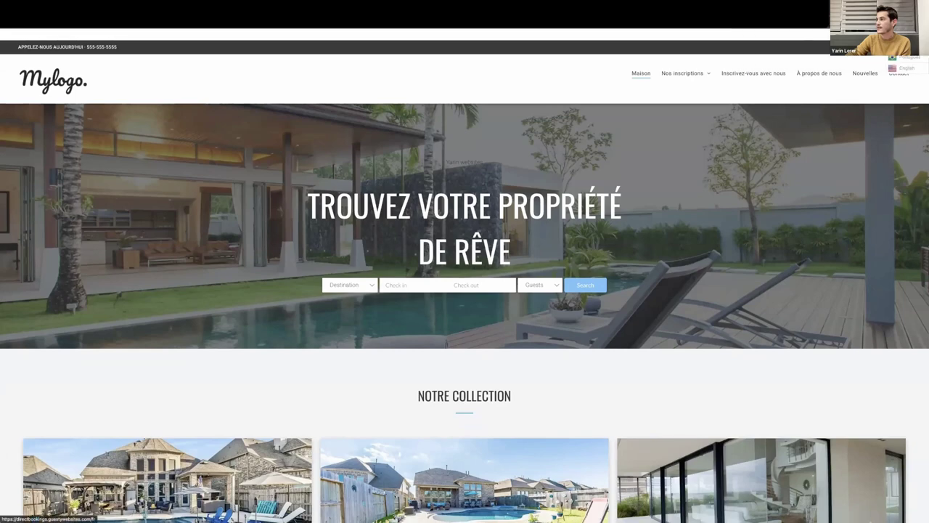
click(904, 67)
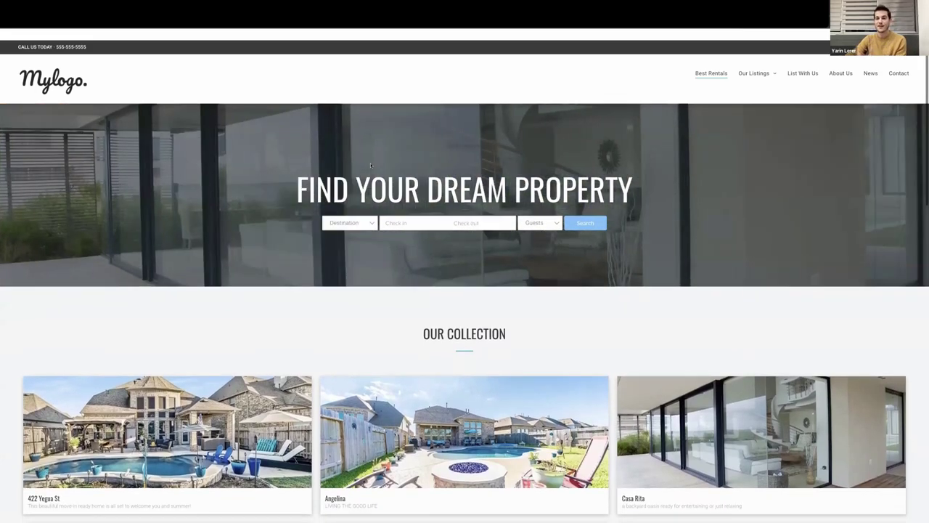
- Open the bookable property listings from the home page's Vacation offer
scroll(395, 321, down, 1)
scroll(395, 321, down, 1)
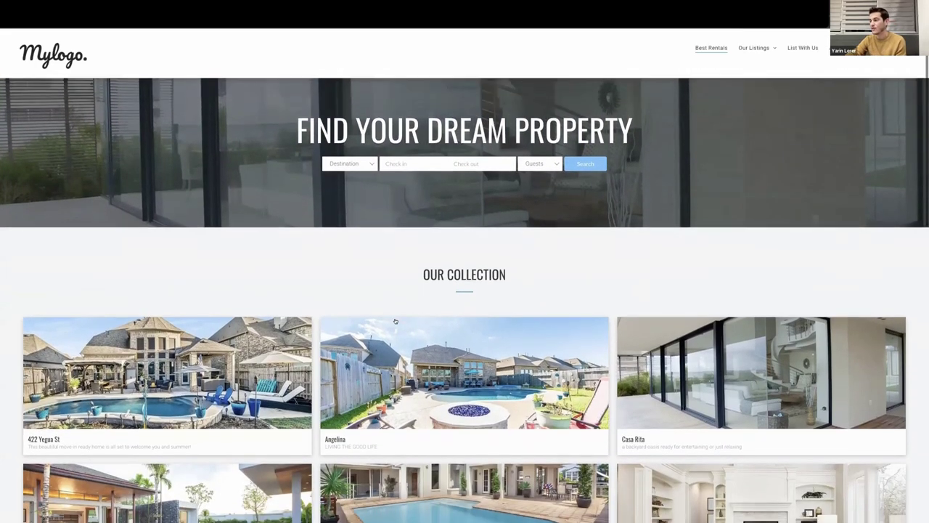
scroll(410, 345, down, 5)
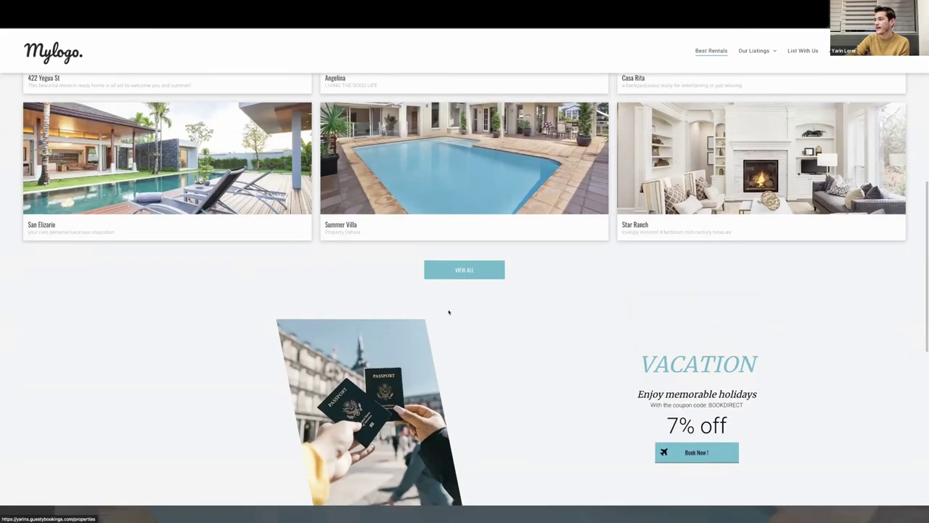
scroll(508, 309, up, 3)
scroll(698, 444, down, 3)
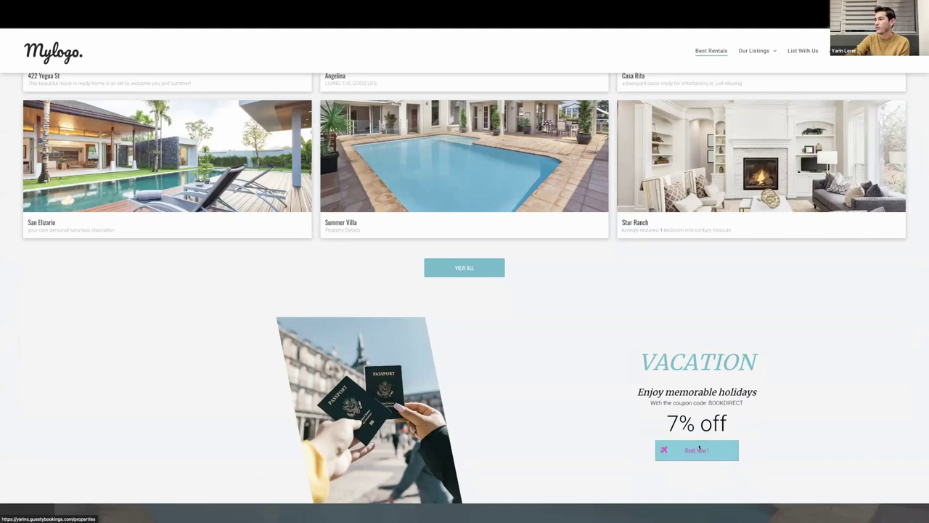
click(699, 447)
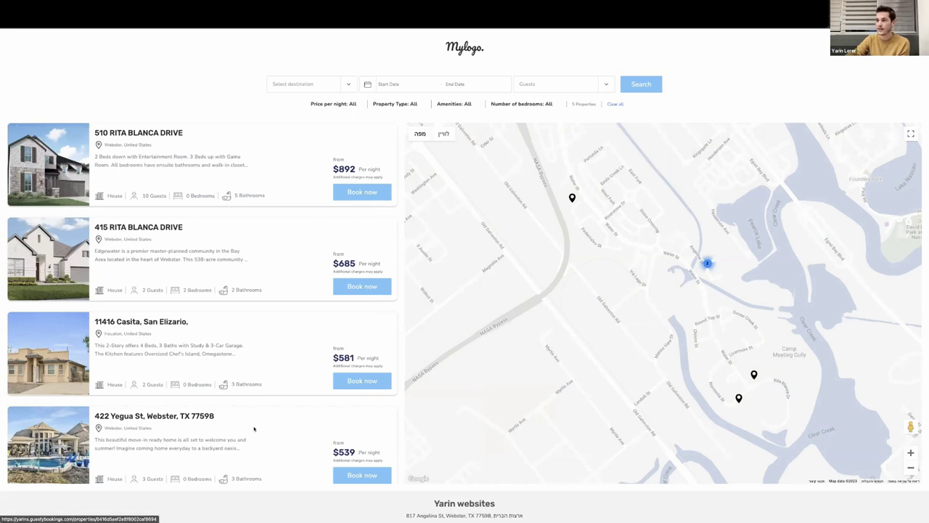
- Review the property search filters and listings, and open the booking page of the $539 per night house
scroll(232, 295, down, 2)
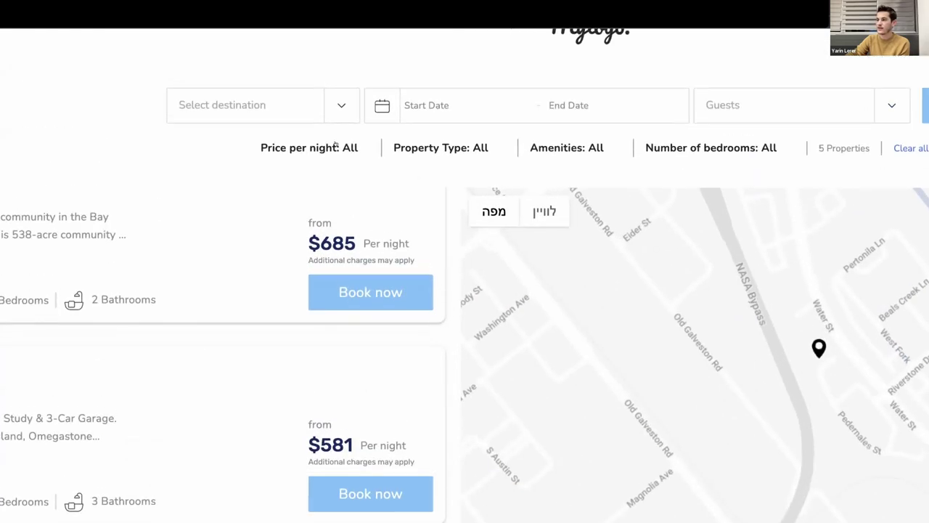
double_click(572, 147)
click(573, 147)
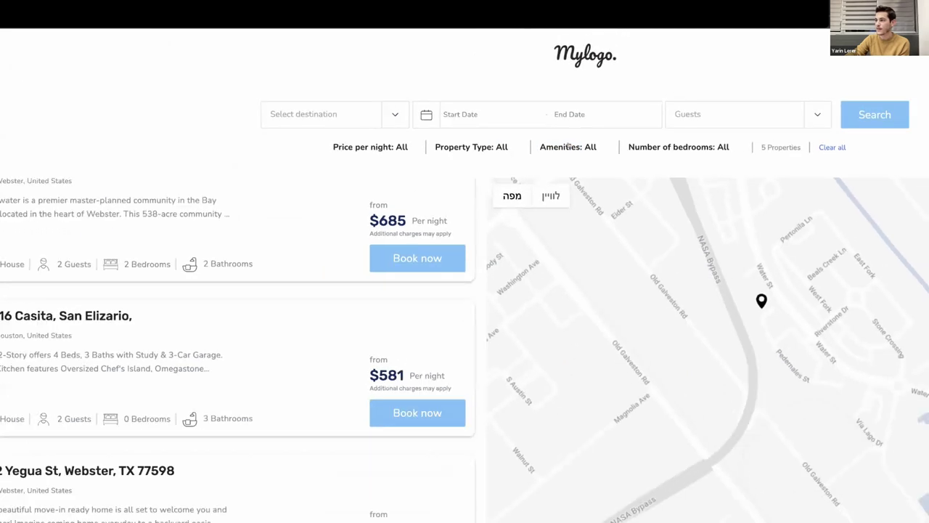
scroll(501, 218, down, 2)
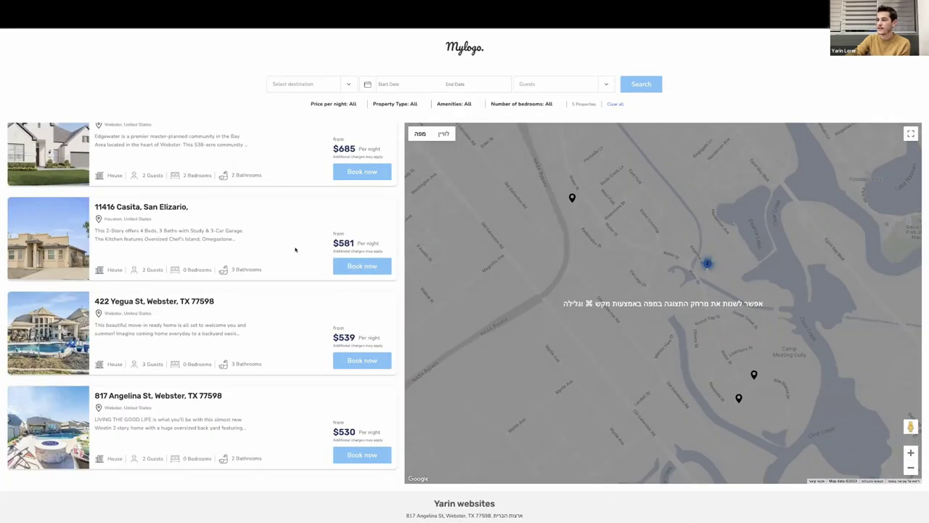
scroll(295, 250, down, 1)
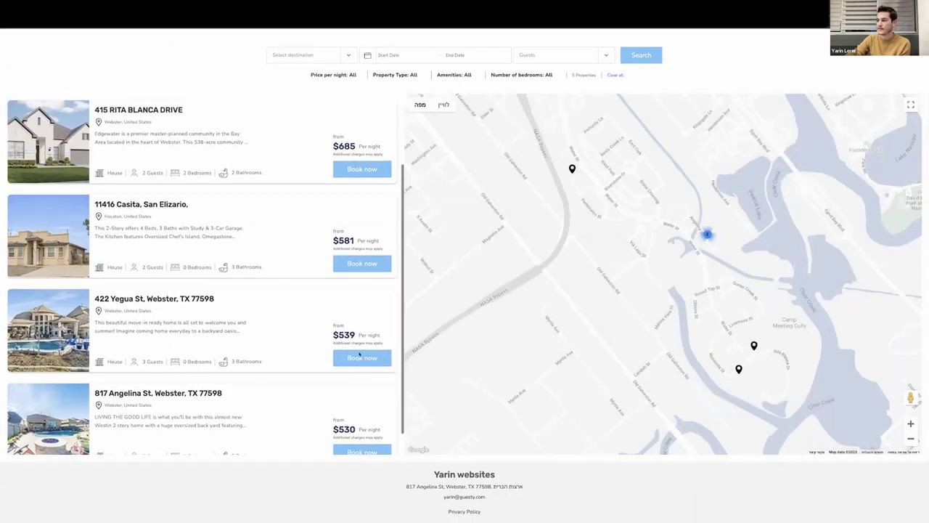
scroll(359, 354, up, 1)
click(350, 374)
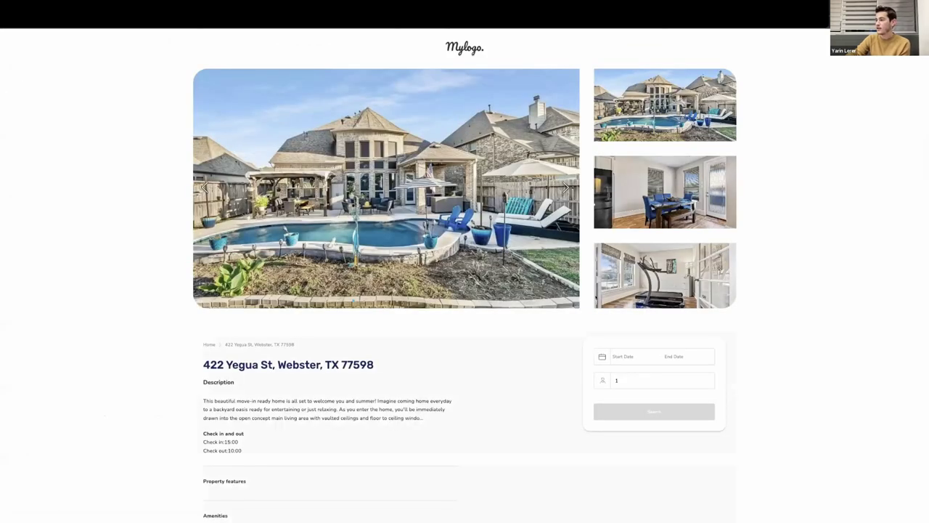
- Browse the property's photo gallery
scroll(465, 290, down, 1)
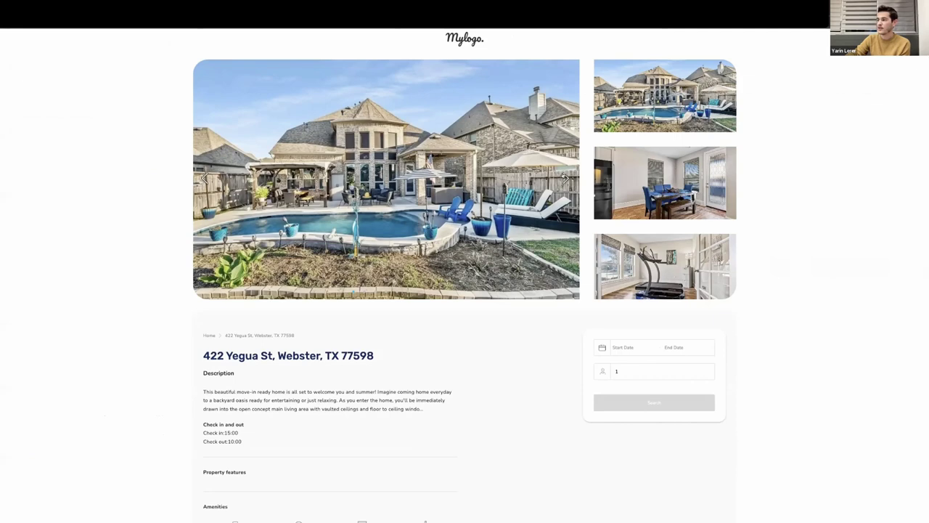
click(565, 178)
click(564, 178)
click(564, 178)
click(565, 178)
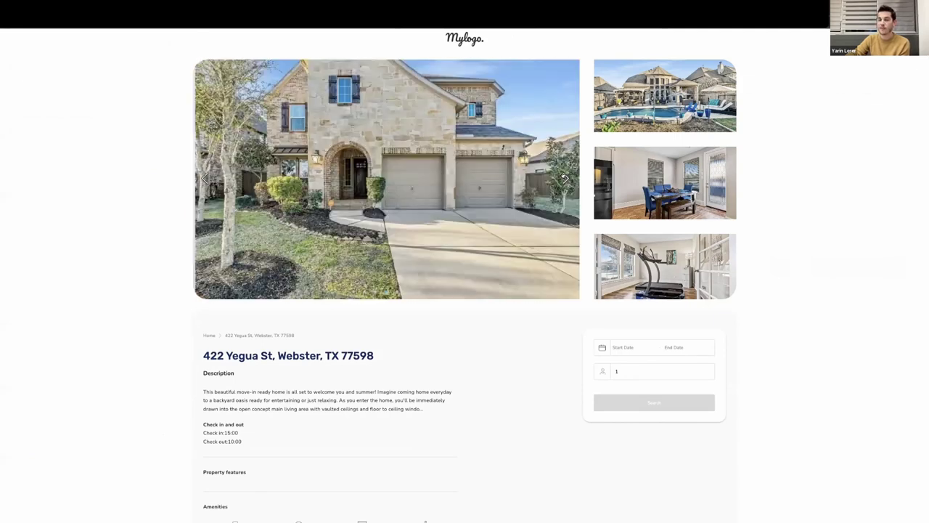
click(565, 178)
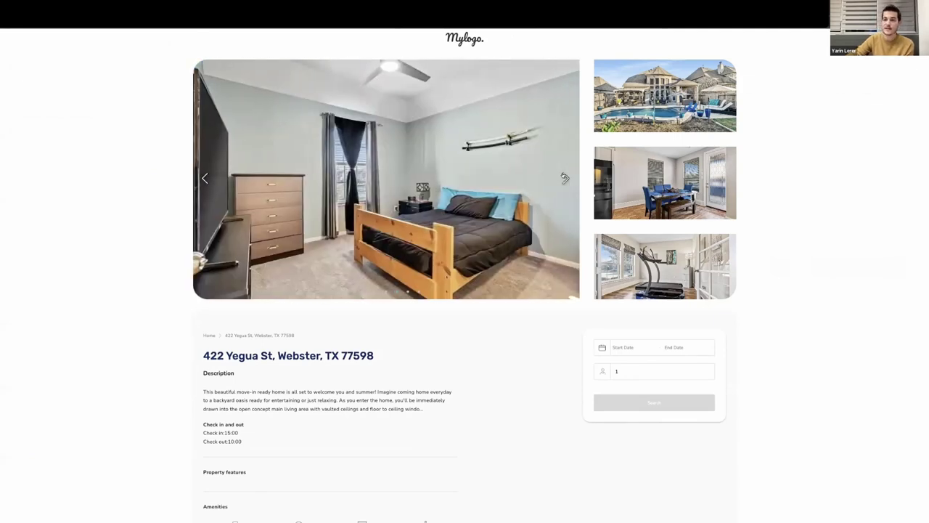
click(565, 178)
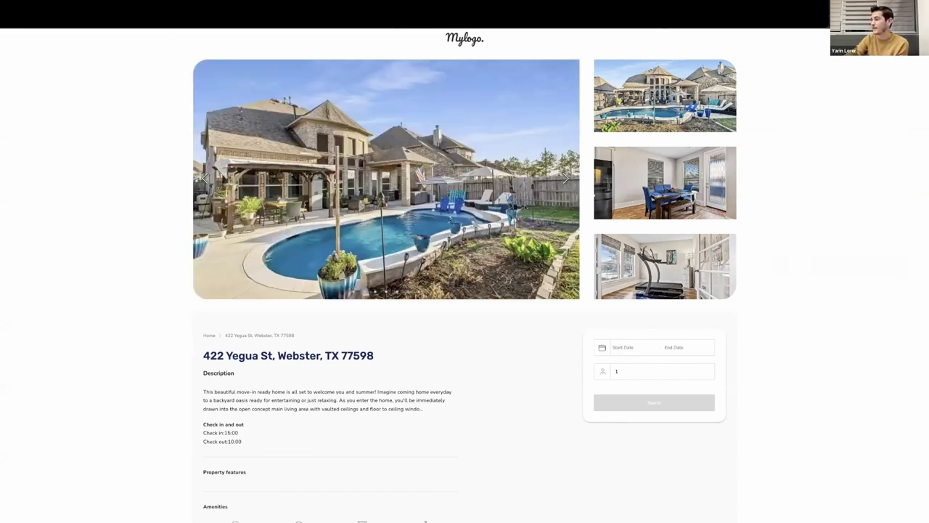
- Search the property's availability for a stay from Apr 11 to Apr 18, 2023
scroll(806, 336, down, 1)
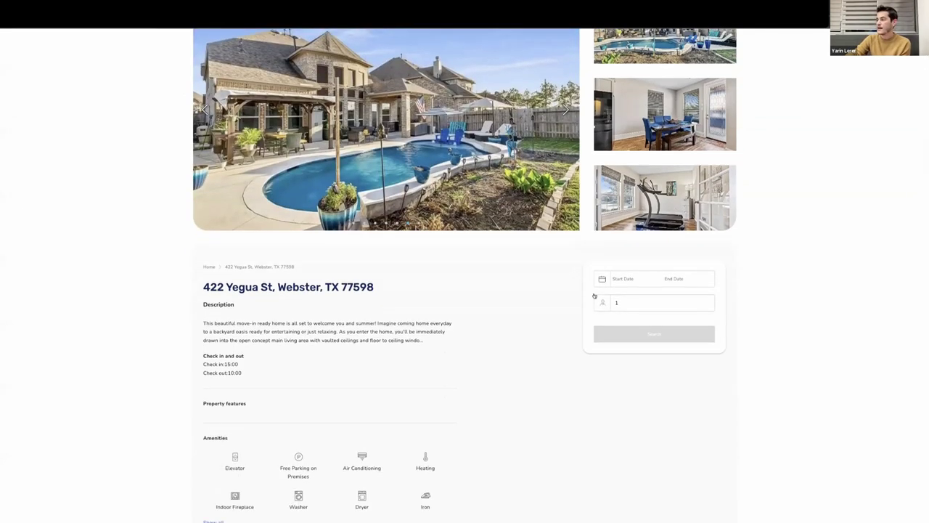
click(620, 282)
scroll(668, 370, down, 1)
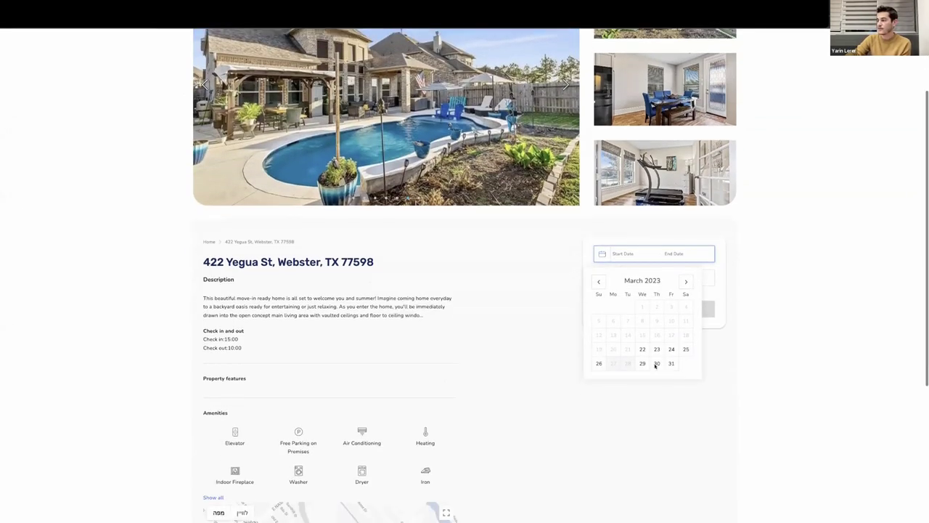
click(687, 280)
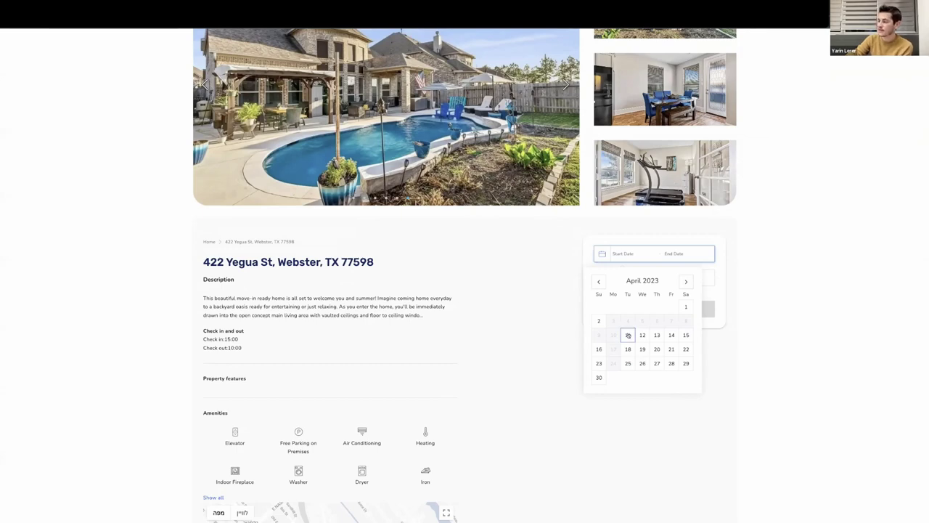
click(627, 334)
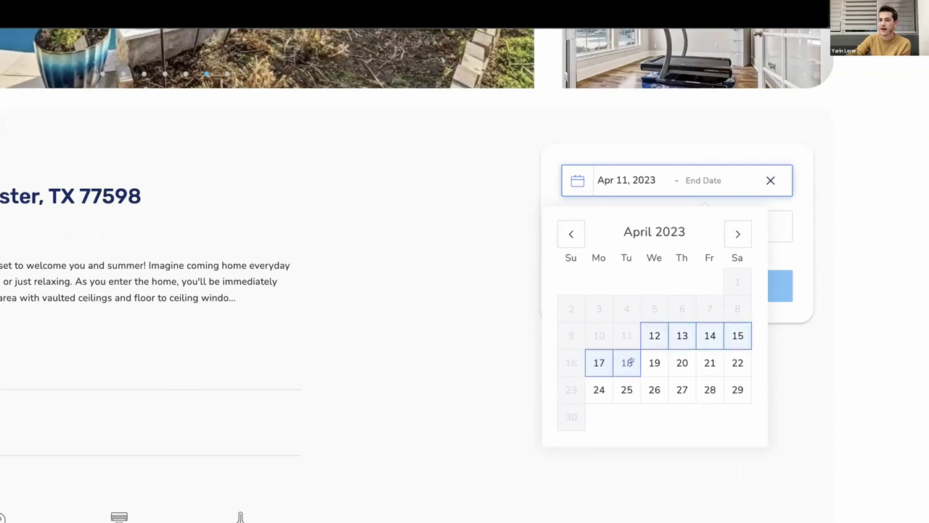
click(629, 362)
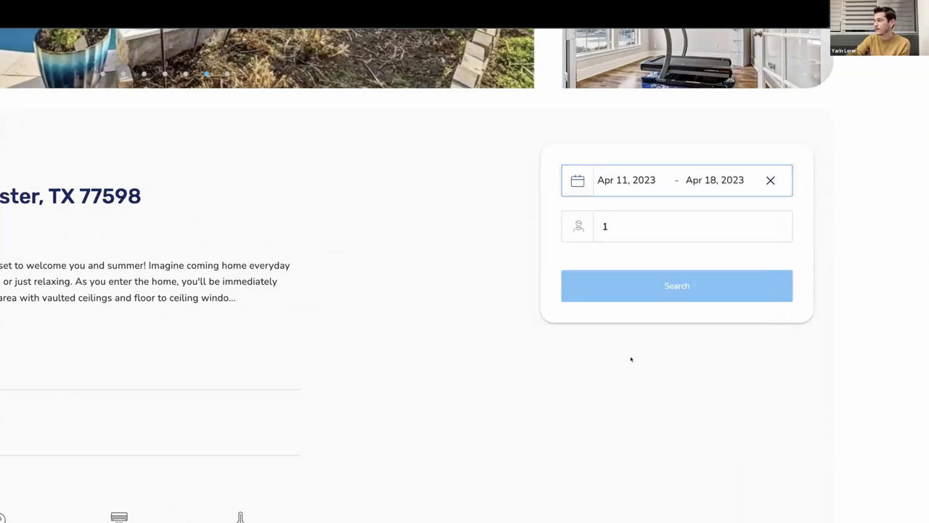
click(683, 285)
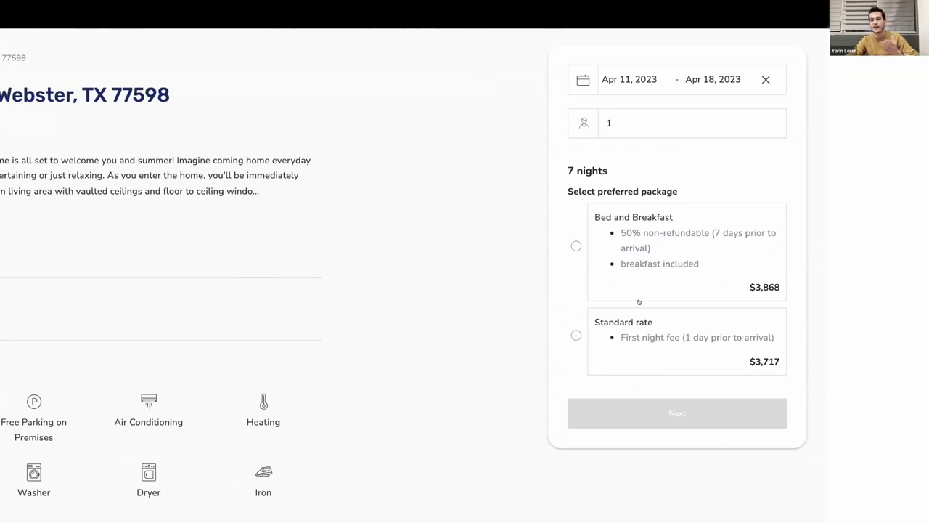
- Choose the Bed and Breakfast package and continue to the reservation's price summary
click(645, 249)
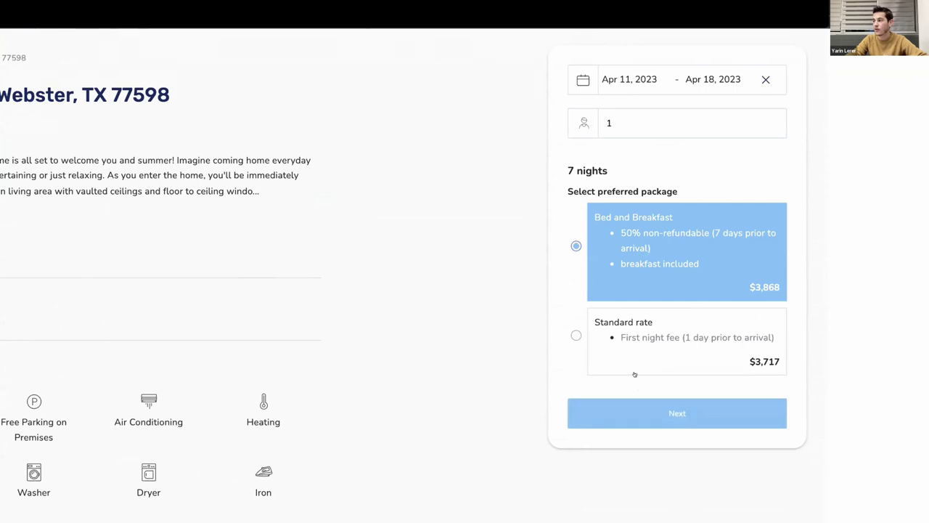
click(646, 408)
scroll(726, 218, up, 1)
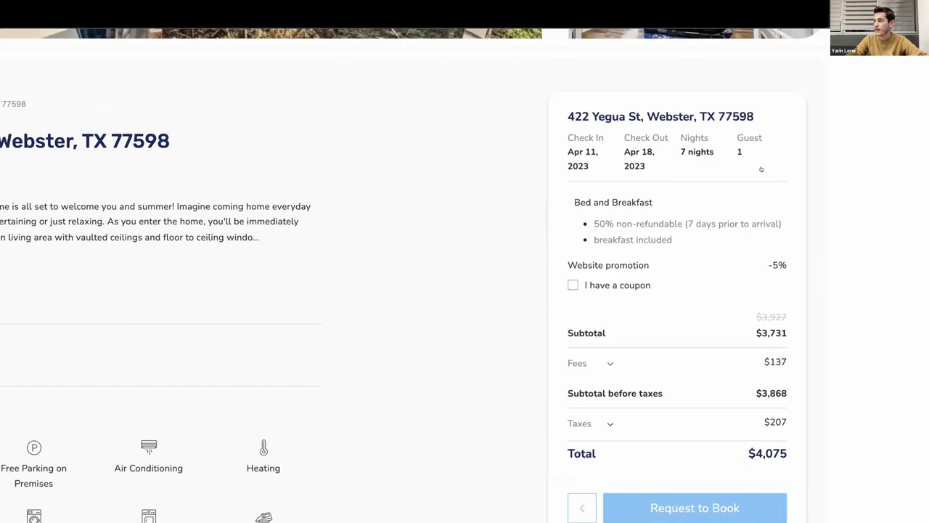
scroll(672, 401, down, 1)
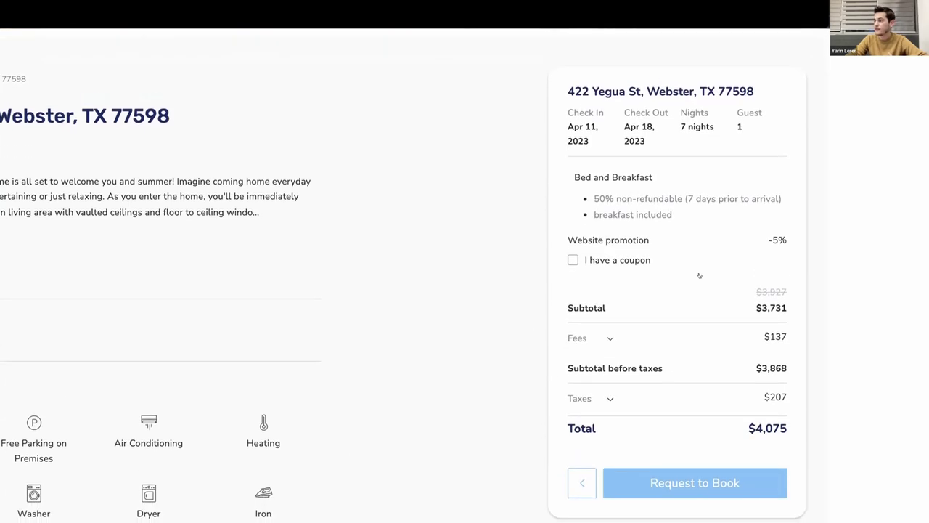
- Expand the fees and taxes breakdowns in the price summary
click(607, 342)
scroll(607, 340, down, 1)
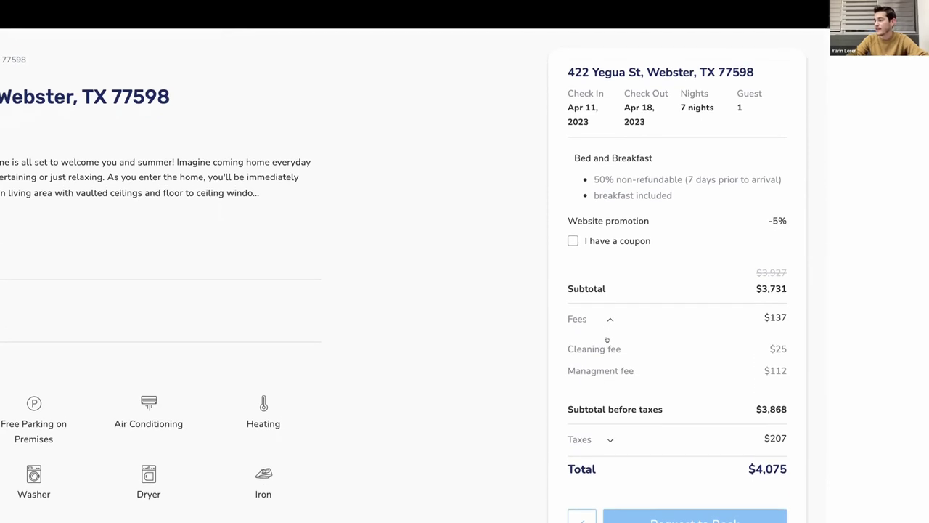
click(609, 426)
scroll(610, 342, up, 2)
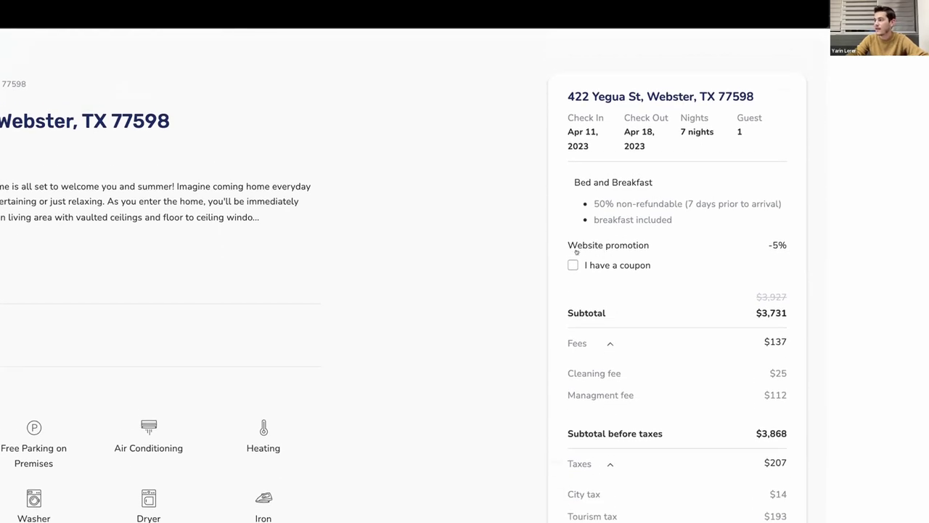
- Highlight the website promotion, its discount percentage and the crossed-out original price in the price summary
drag(568, 245, 652, 246)
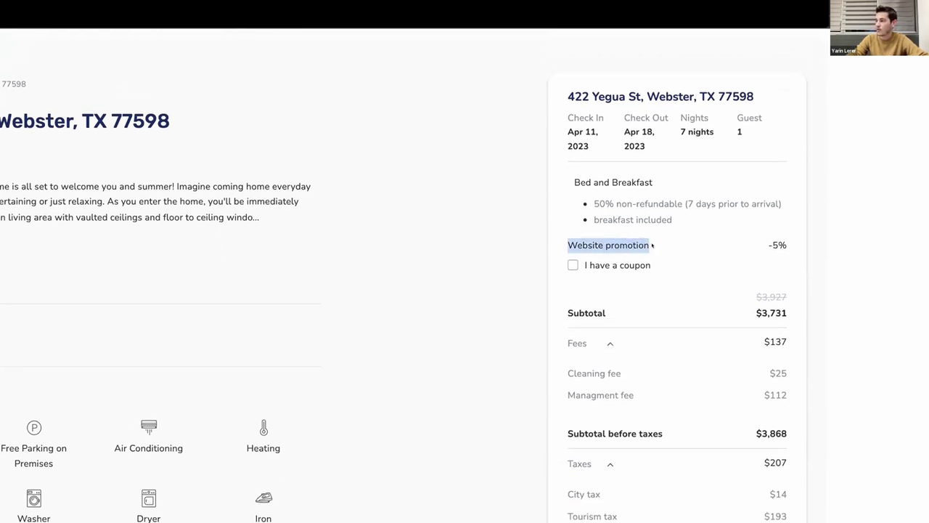
drag(787, 245, 751, 247)
drag(754, 298, 788, 297)
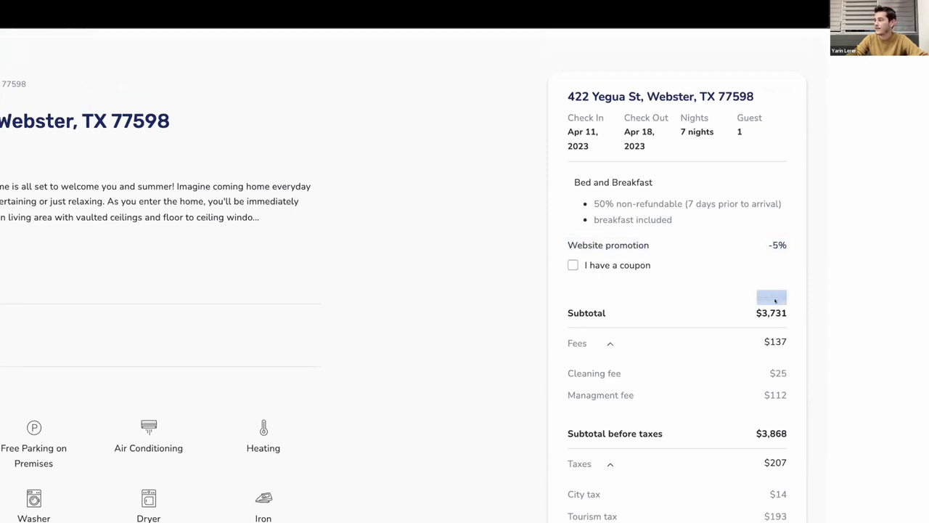
click(766, 297)
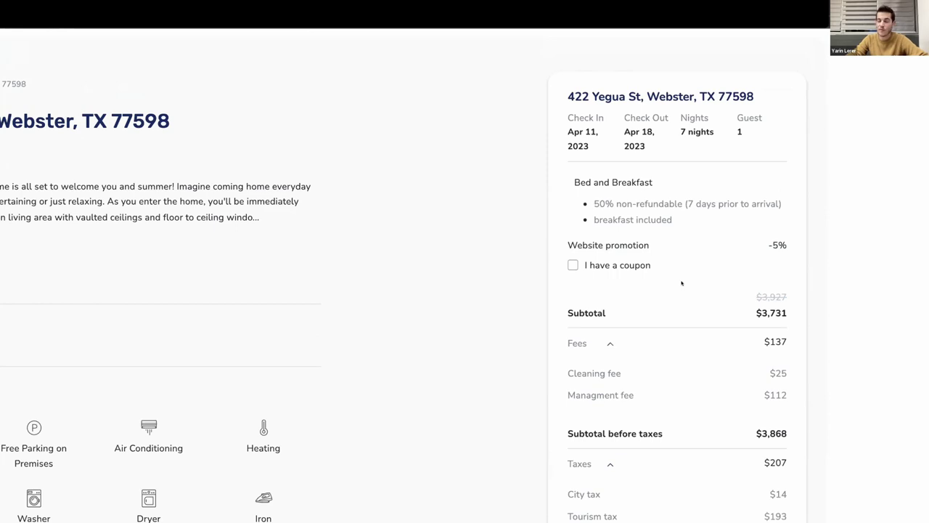
- Apply the coupon code BOOKDIRECT to the reservation and highlight its discount percentage
click(598, 266)
click(613, 294)
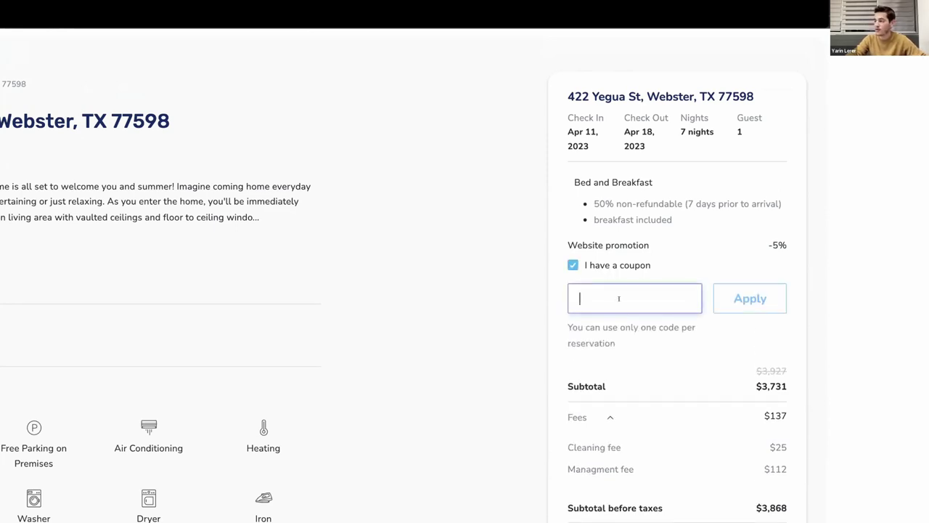
text(BOOKDIRECT)
click(730, 298)
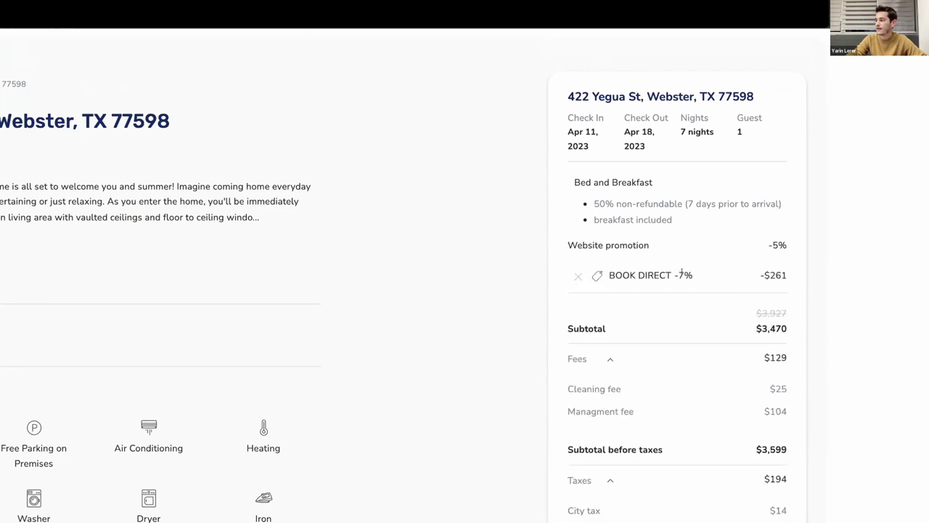
drag(675, 274, 683, 274)
- Proceed with the booking request to the guest information form and place the cursor in its first name field
scroll(782, 328, down, 1)
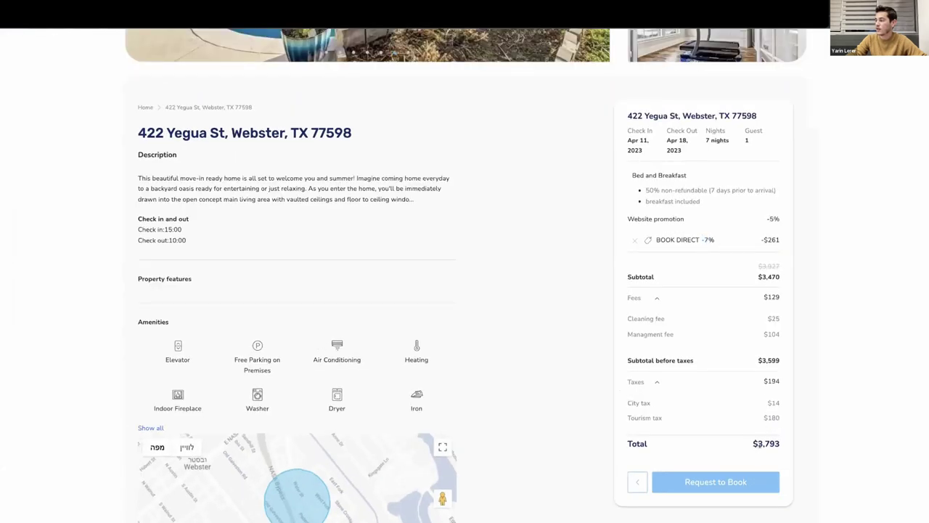
click(725, 482)
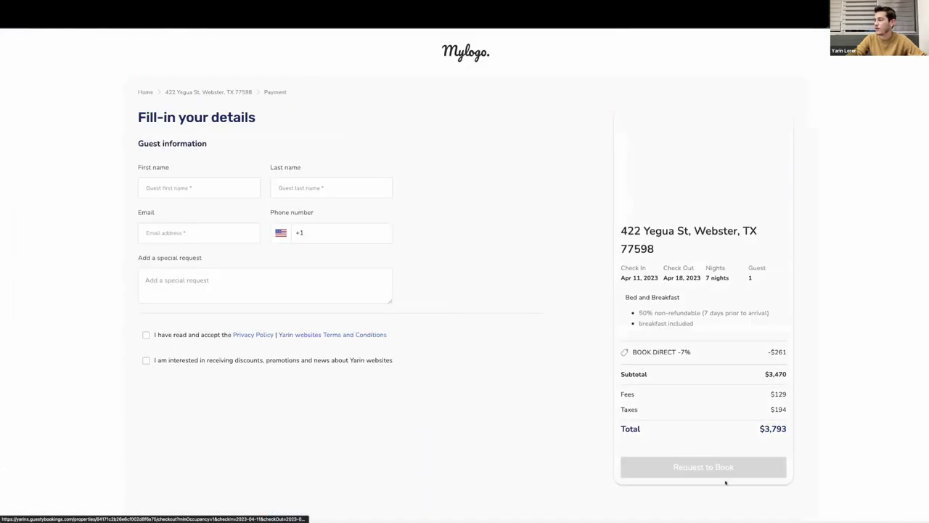
click(219, 188)
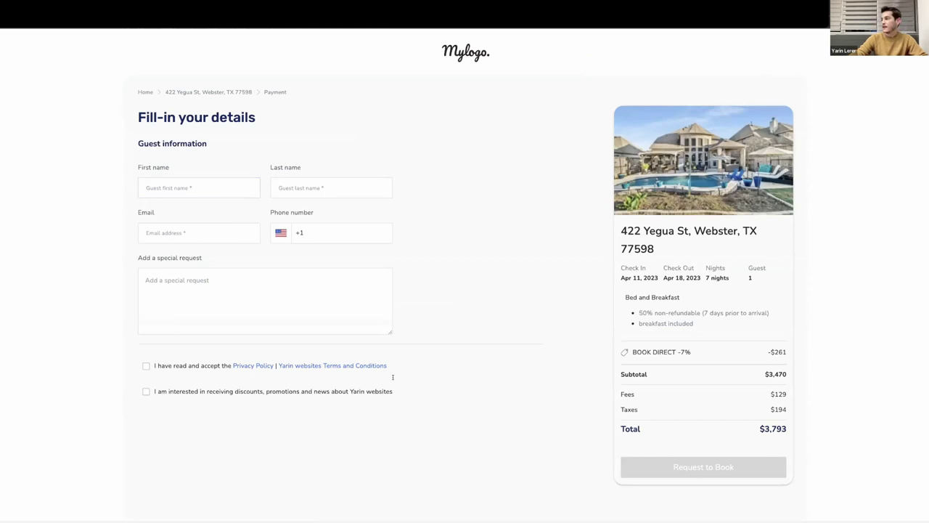
- Enter the guest's first and last name in the guest information form
scroll(530, 261, down, 2)
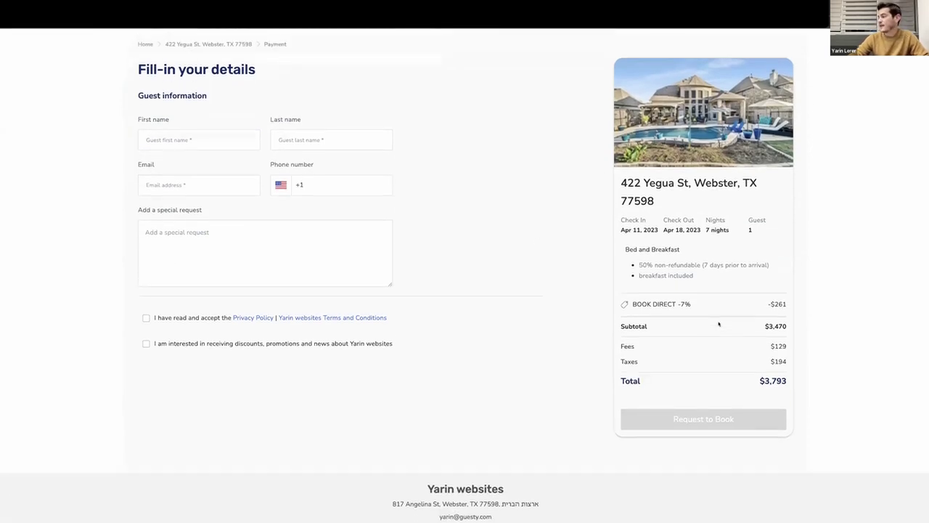
scroll(295, 167, up, 2)
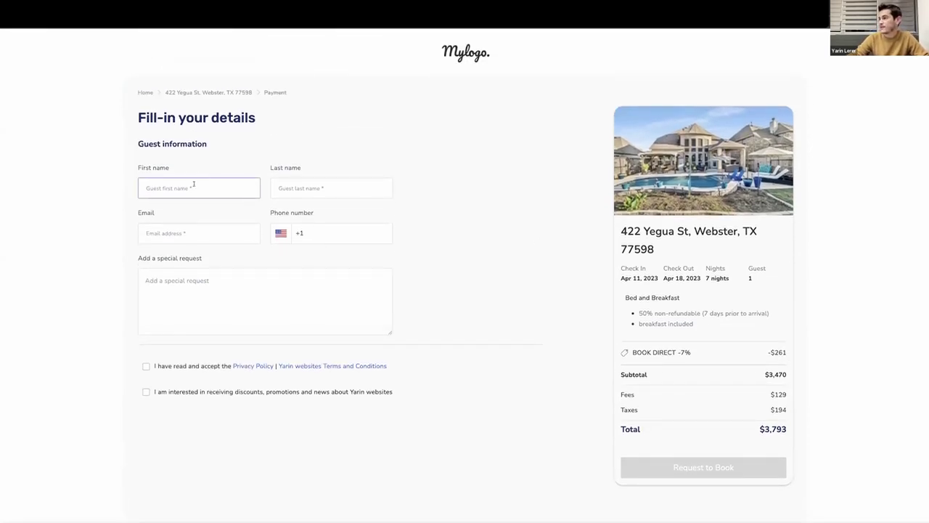
scroll(710, 383, down, 2)
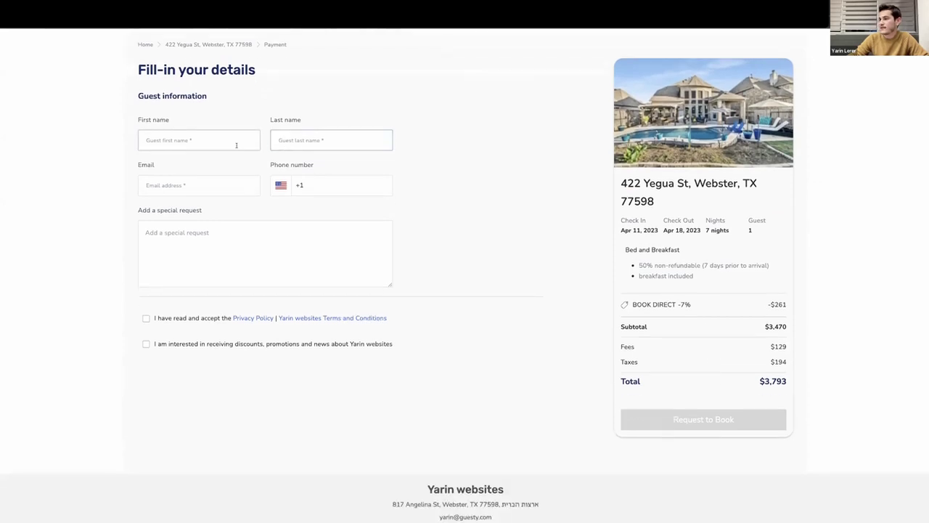
scroll(186, 196, up, 2)
click(182, 187)
text(Fi)
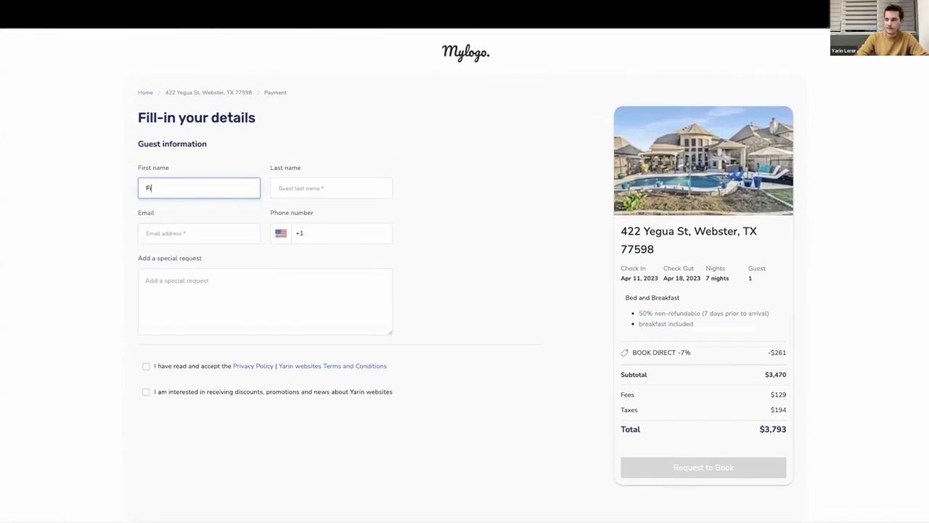
text(rst)
key(Tab)
text(Last)
key(Tab)
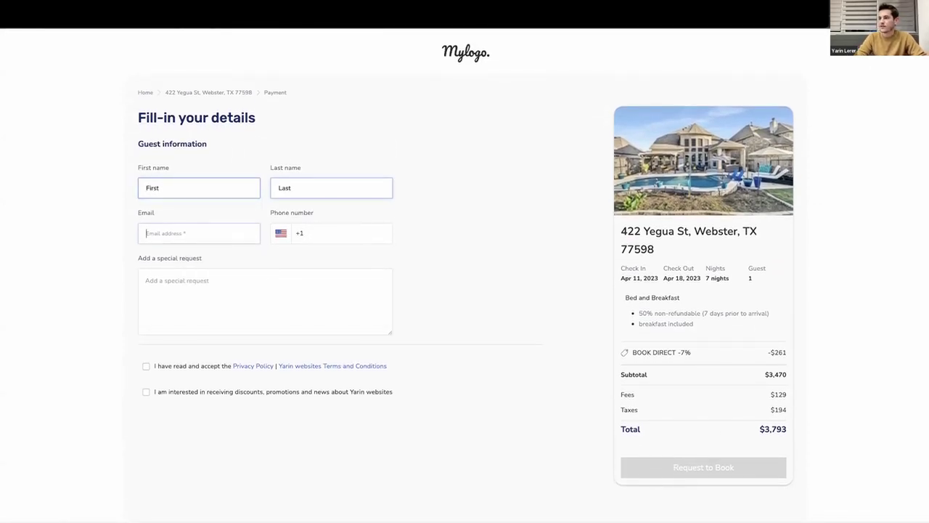
- Fill in the guest's email address and add the special request "My request"
text(First@)
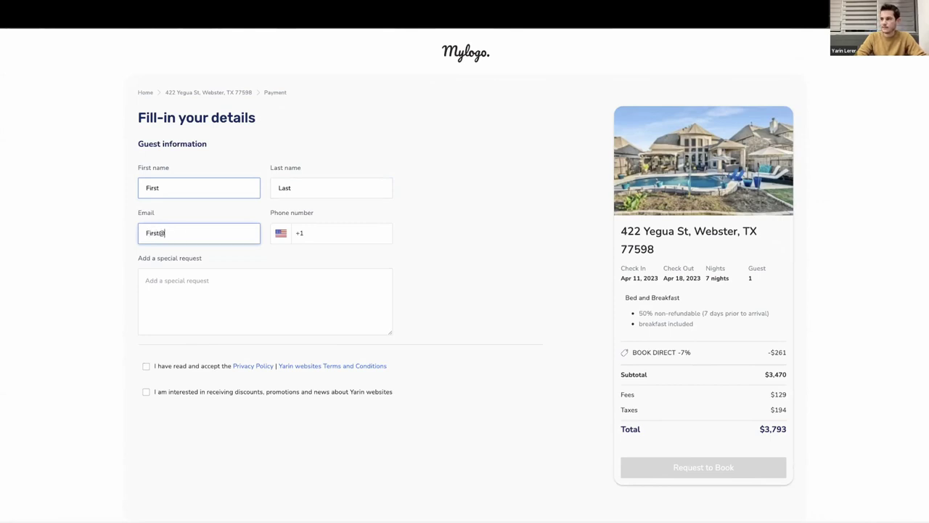
text(last.com)
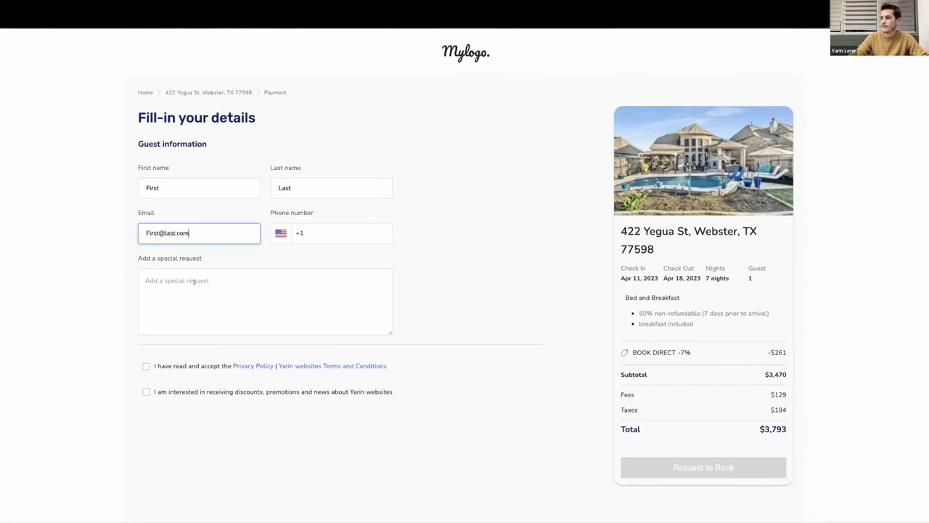
click(196, 280)
text(My request)
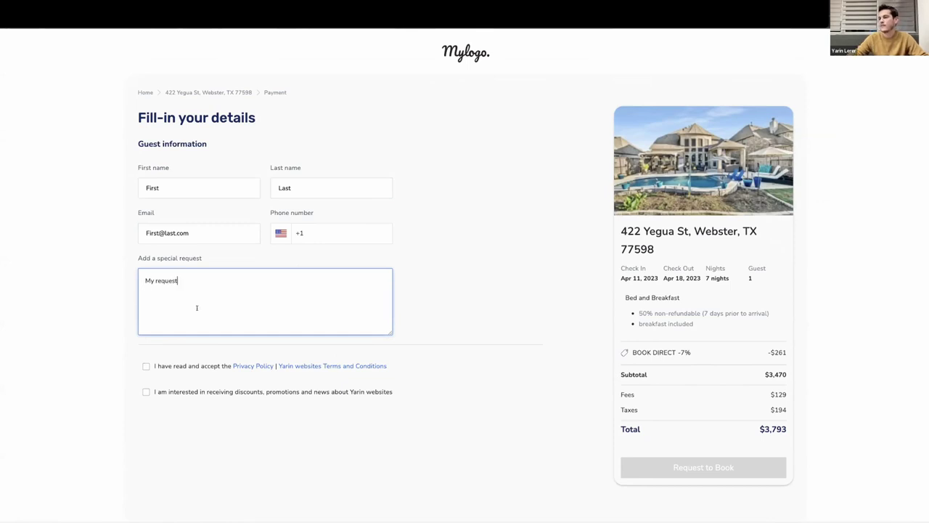
- Accept the privacy policy and the terms and conditions, and submit the booking request
click(183, 367)
click(655, 470)
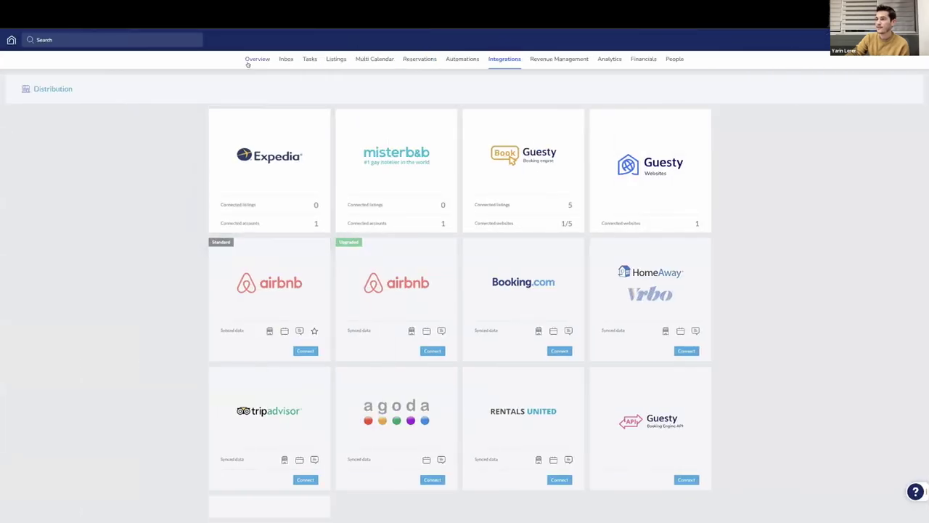
- Switch to the Guesty dashboard and open the new Apr 11–18, 2023 reservation from the Multi Calendar
click(248, 65)
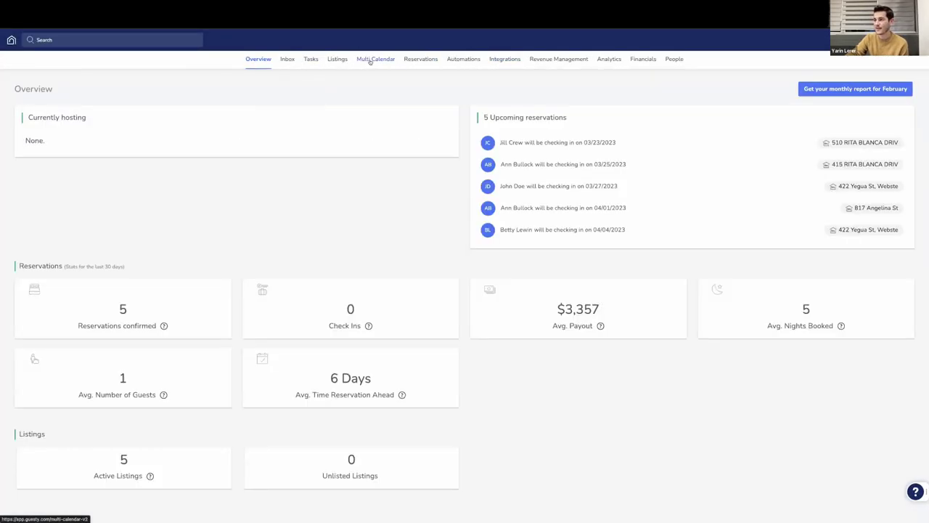
click(371, 60)
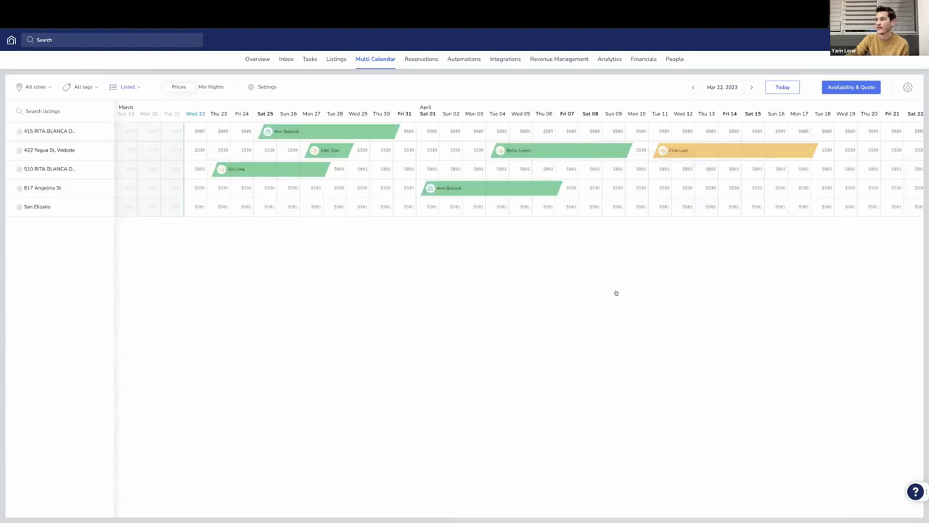
mouse_move(679, 150)
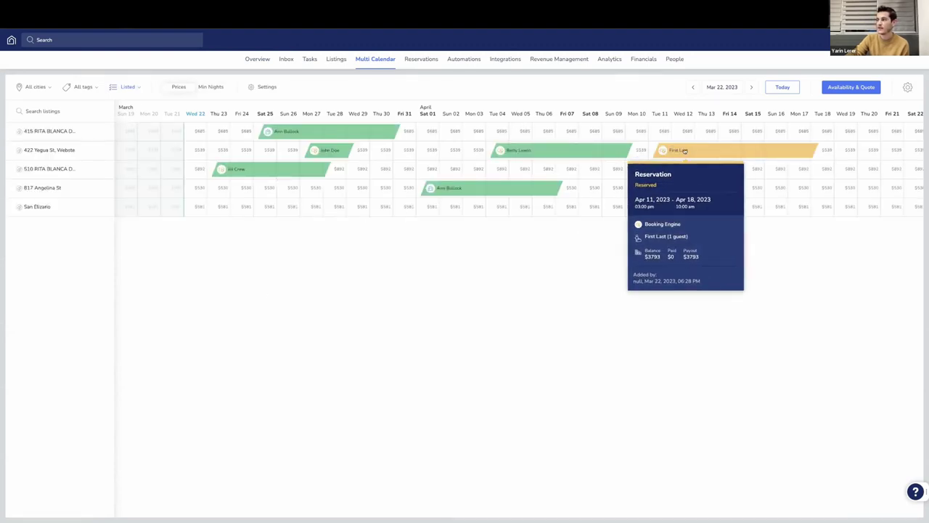
click(684, 150)
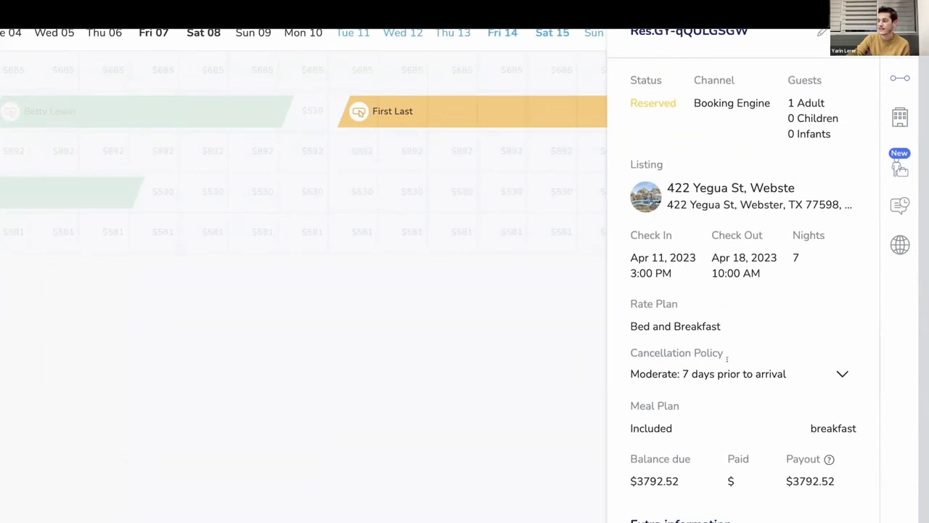
- Expand the reservation's cancellation policy and review its rate plan, meal plan and payment details
click(842, 373)
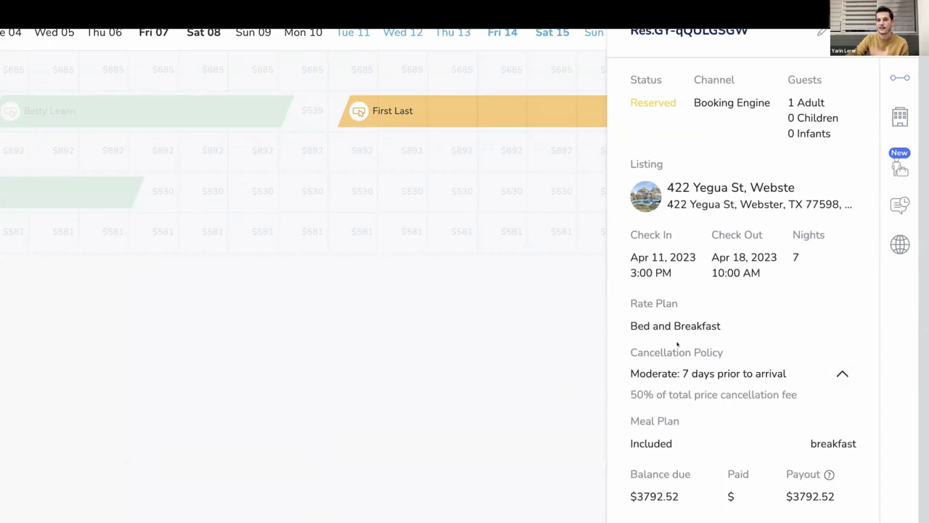
scroll(677, 344, down, 3)
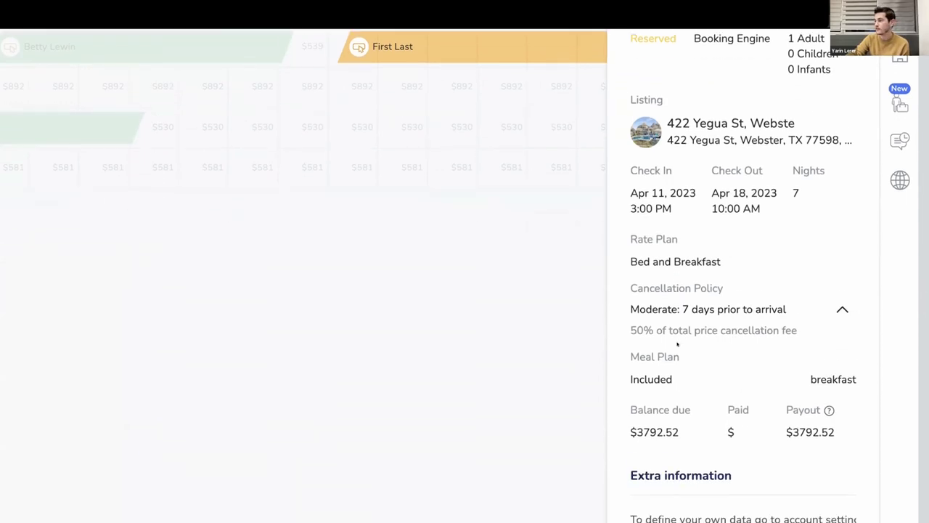
scroll(658, 365, up, 4)
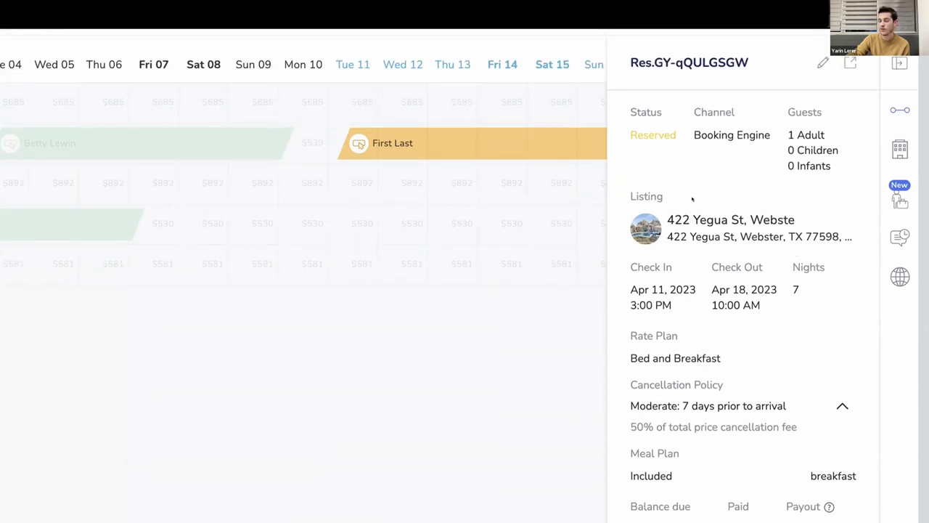
- View the reservation's guest details, including personal info, notes and contact details
click(899, 200)
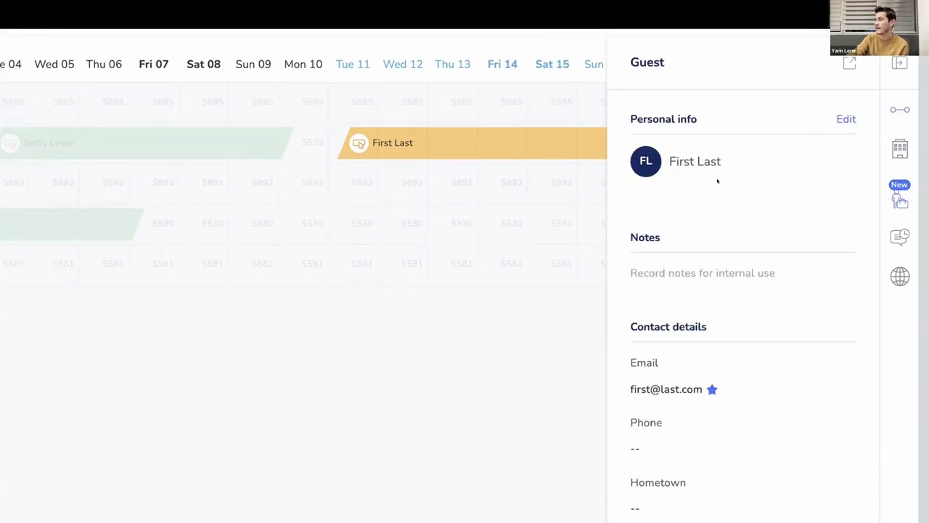
scroll(730, 190, down, 3)
scroll(730, 189, up, 3)
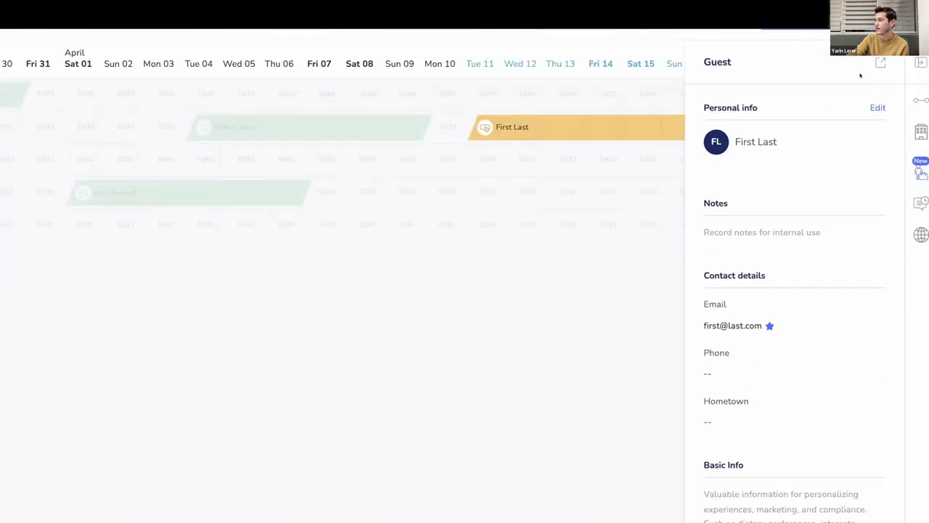
- Open the guest's full contact profile and open its basic info for editing to examine the available fields
click(879, 63)
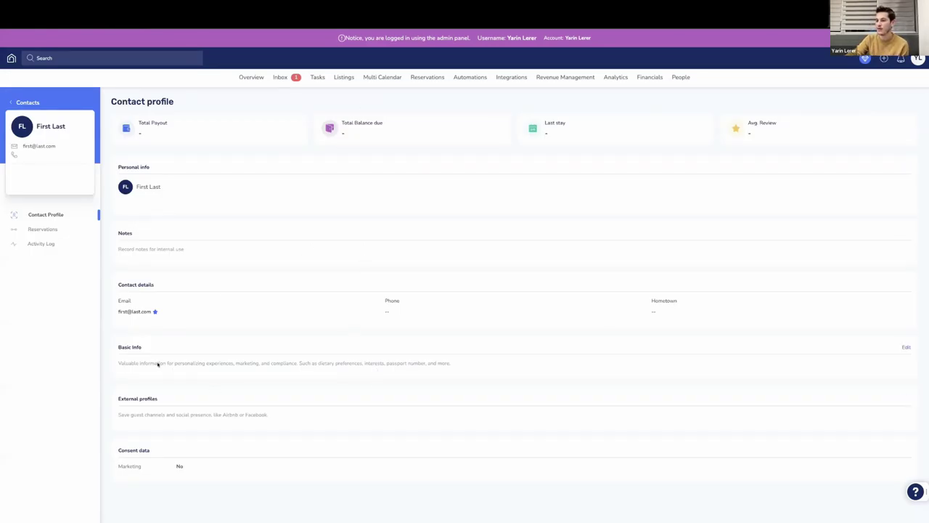
click(905, 347)
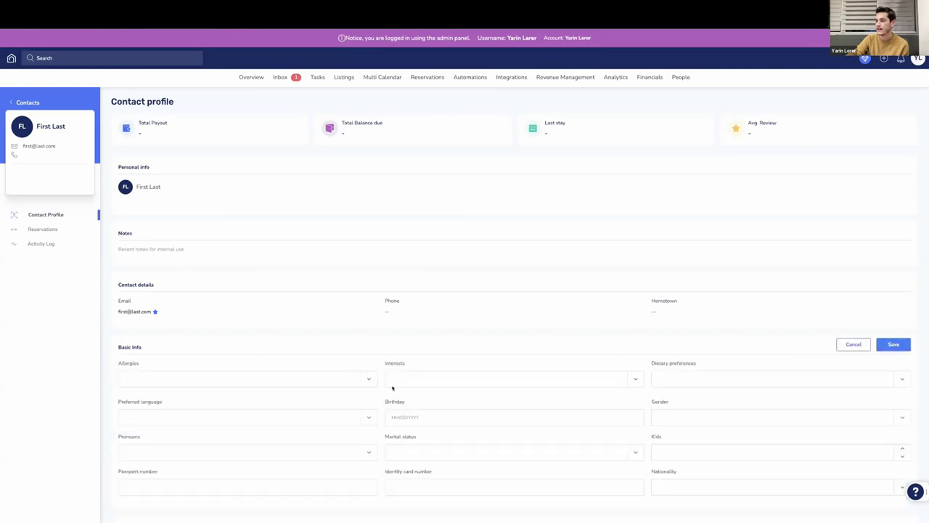
scroll(161, 277, down, 2)
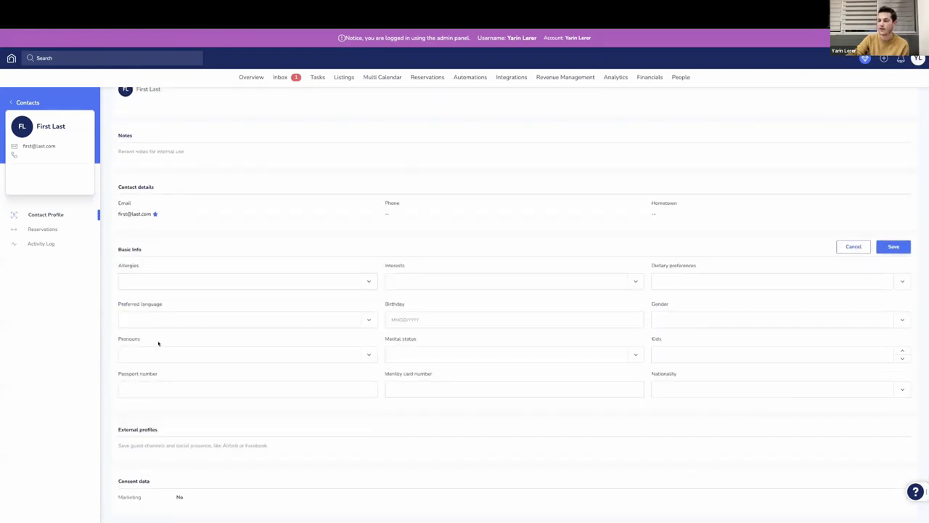
- View the guest's reservations and activity log, and return to the contact profile
click(42, 229)
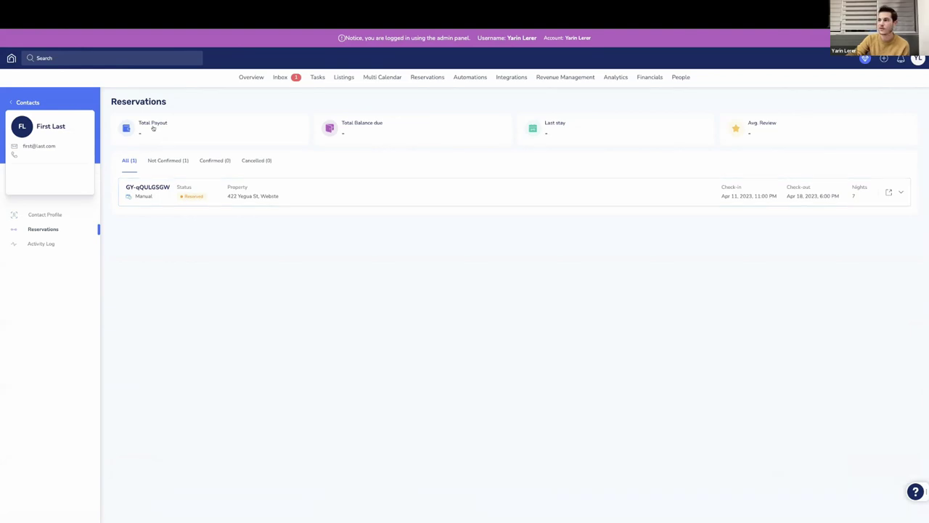
click(45, 242)
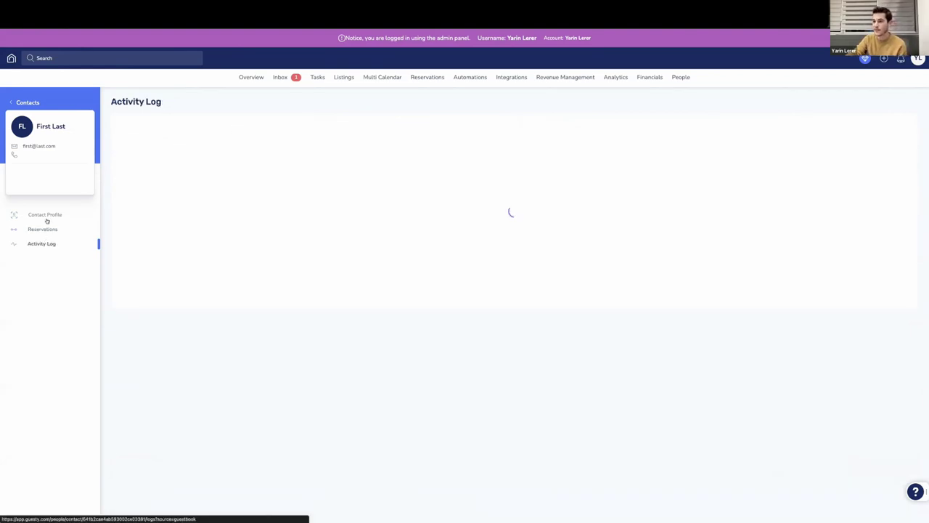
click(46, 215)
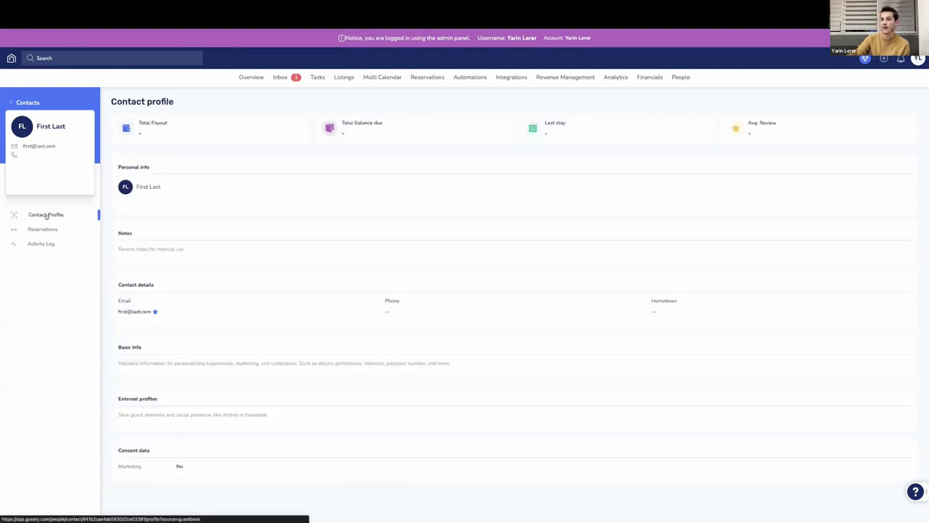